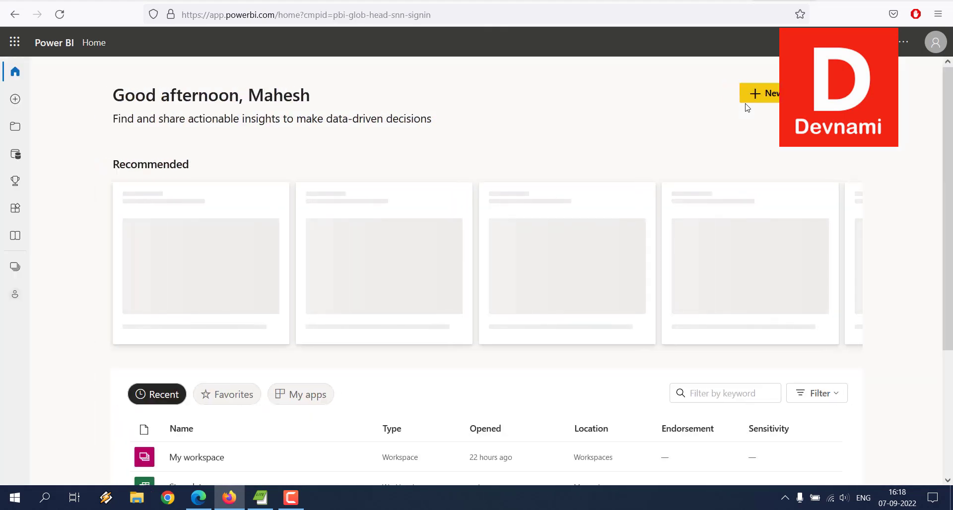
Try uploading Sales.json from this computer through Create > Files > Local File
left_click_drag(240, 119, 435, 124)
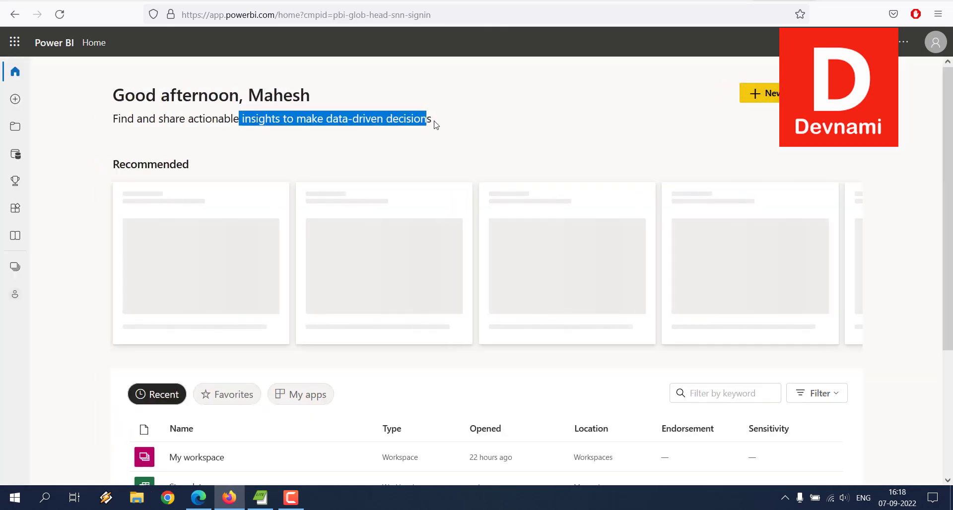
left_click(437, 124)
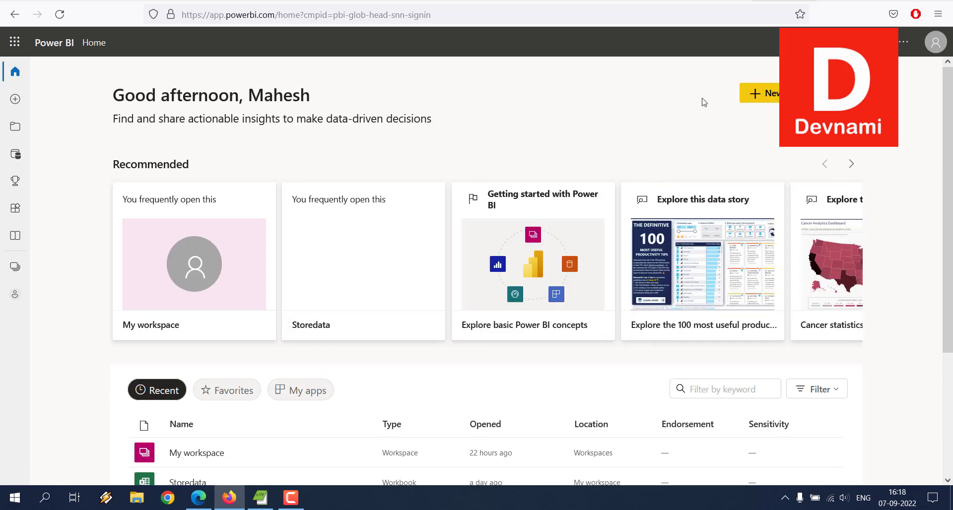
left_click(15, 98)
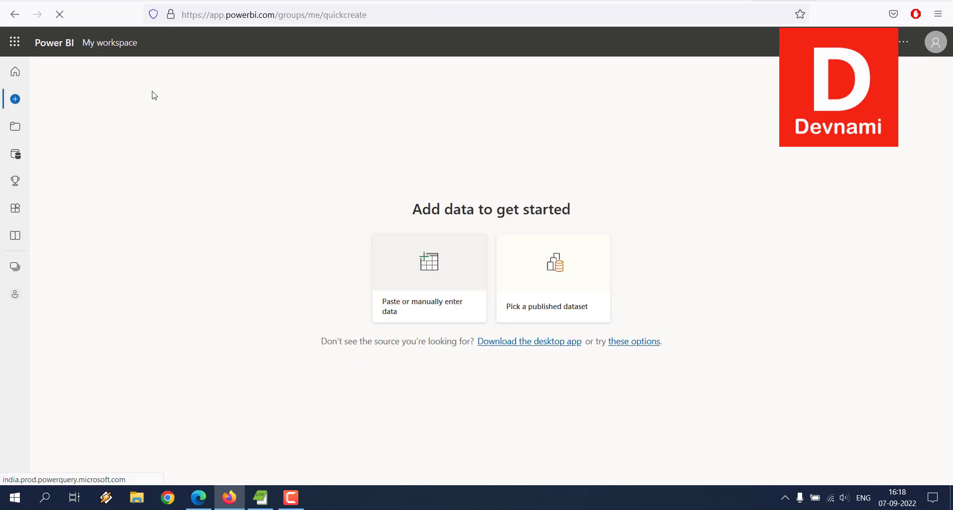
left_click(643, 341)
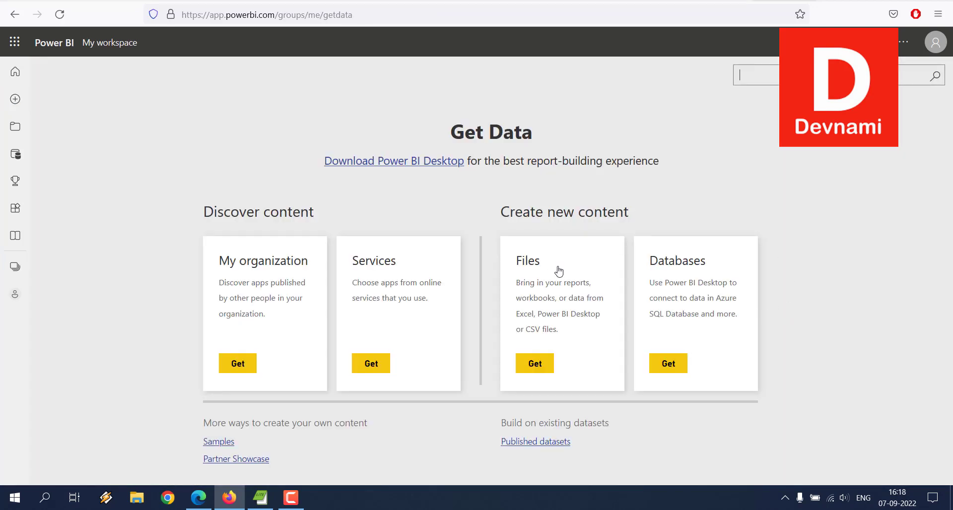
left_click(541, 363)
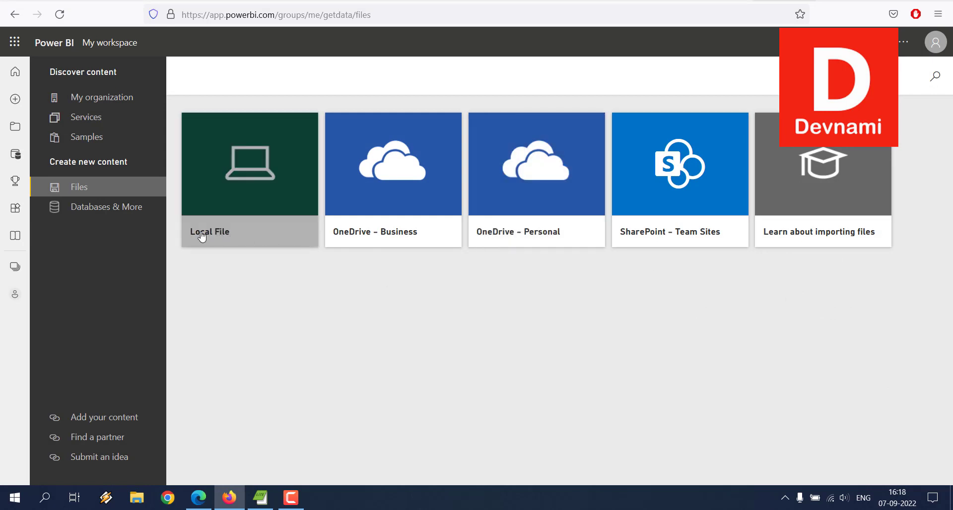
left_click(253, 237)
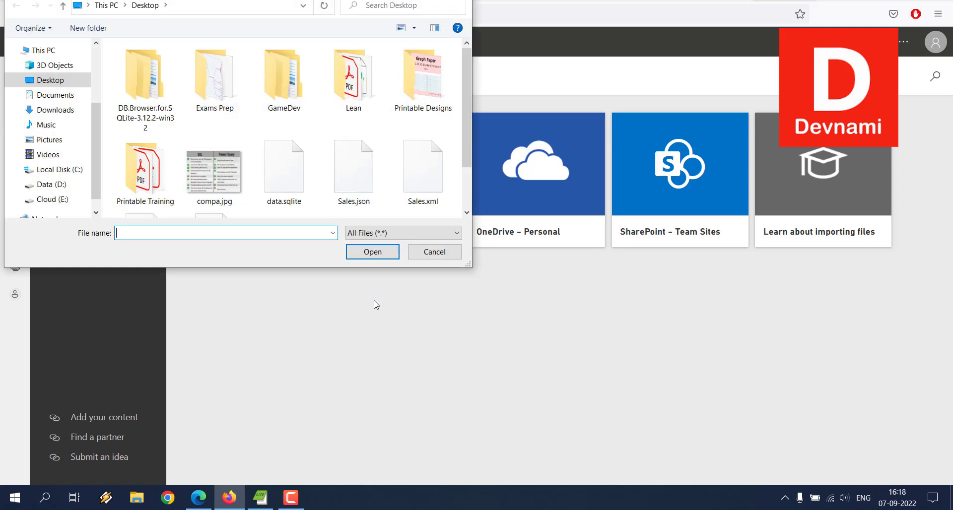
left_click(356, 188)
left_click(382, 253)
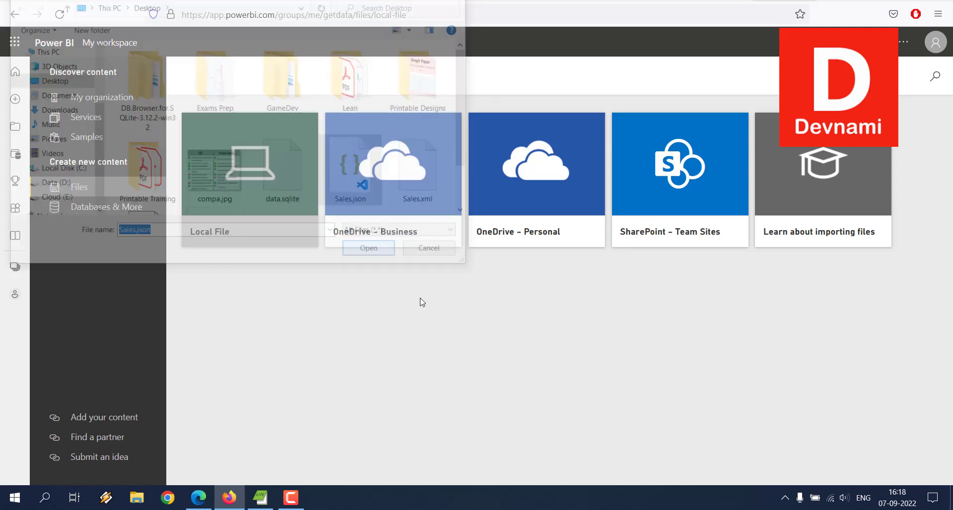
Review the unsupported-file-type error and supported types, dismiss it, and return to Home
left_click_drag(260, 234, 415, 238)
left_click(416, 239)
left_click_drag(320, 233, 421, 234)
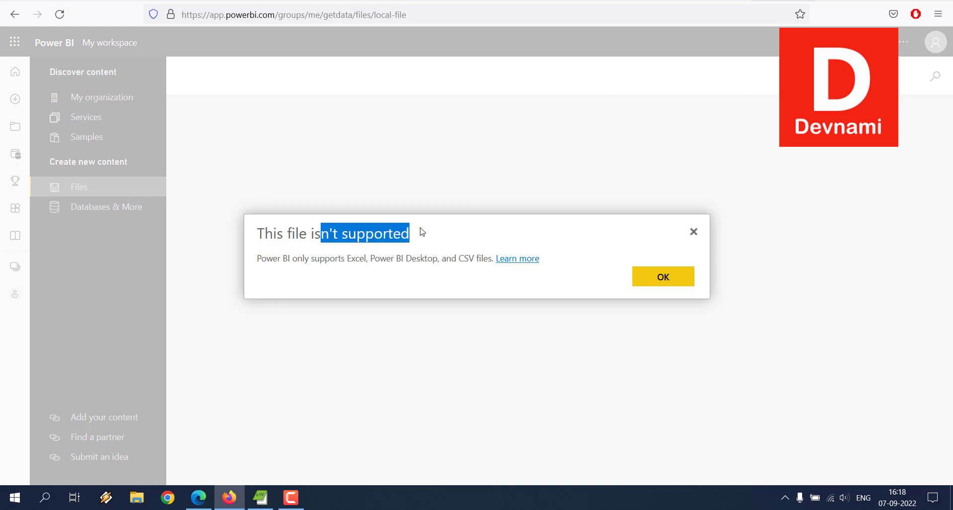
left_click(422, 232)
left_click_drag(310, 258, 435, 259)
left_click(436, 259)
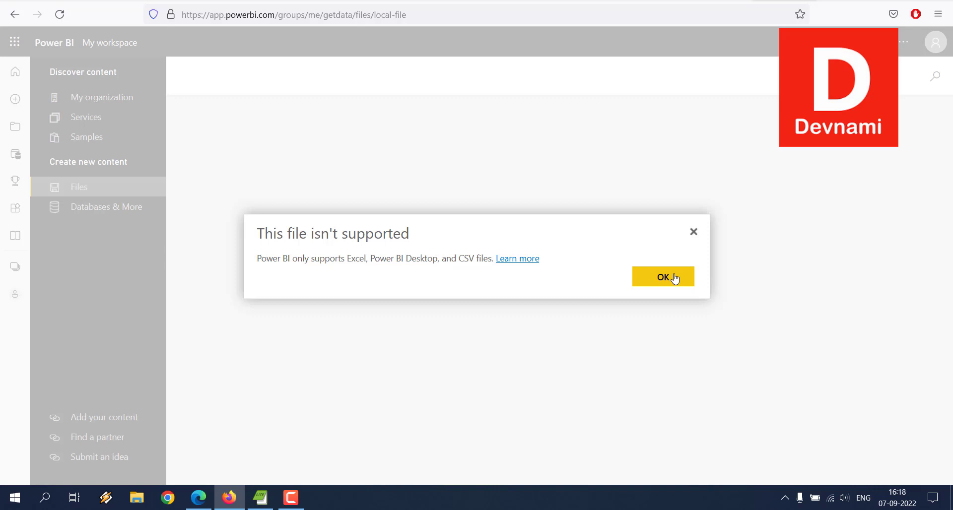
left_click(695, 234)
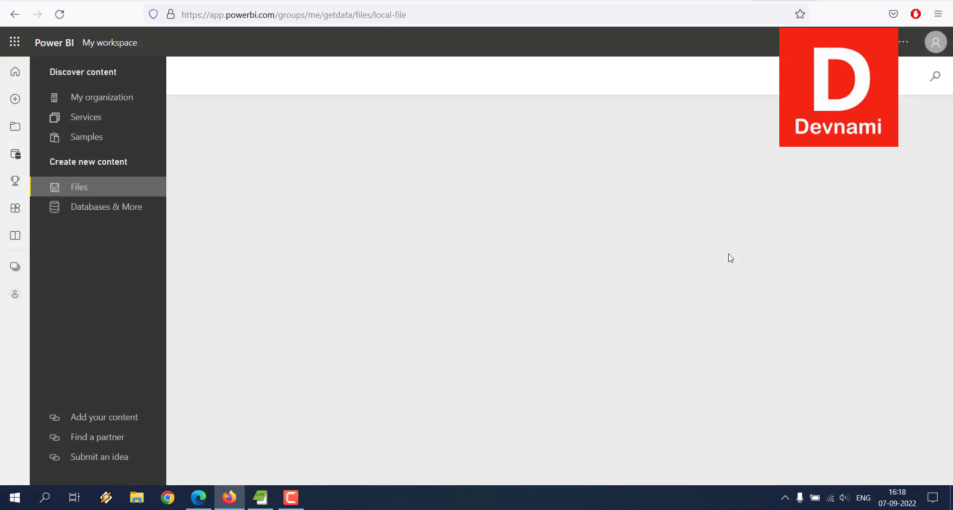
left_click(14, 80)
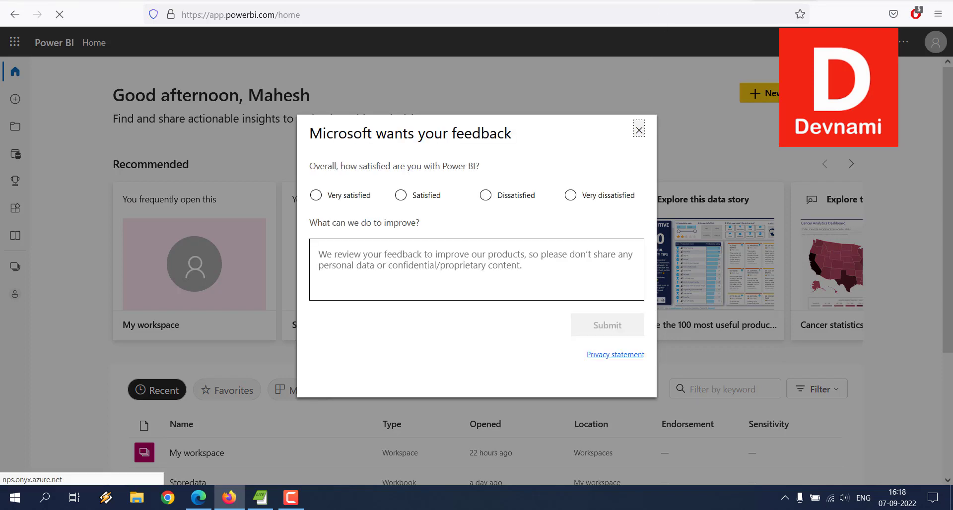
View the Kaggle Iris Dataset (JSON Version) page and its JSON description
left_click(665, 2)
left_click_drag(187, 183, 419, 201)
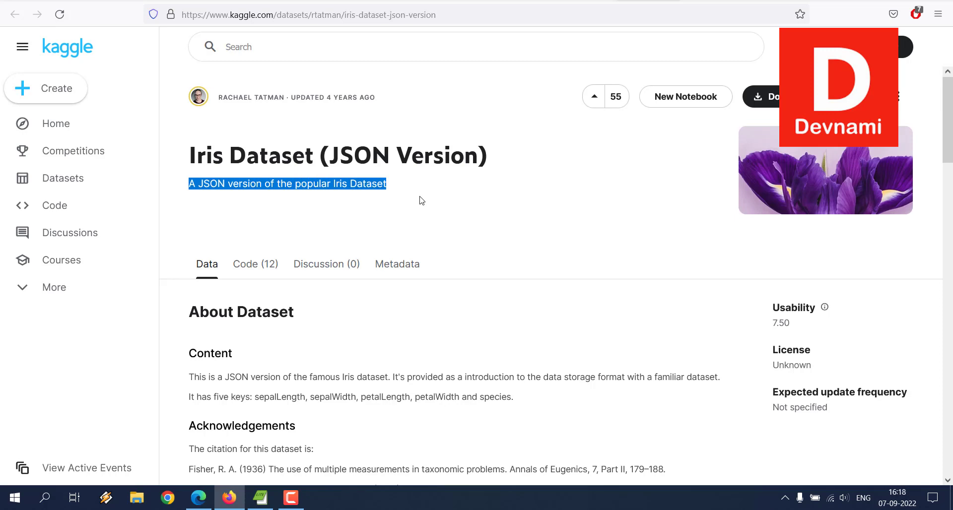
left_click(424, 199)
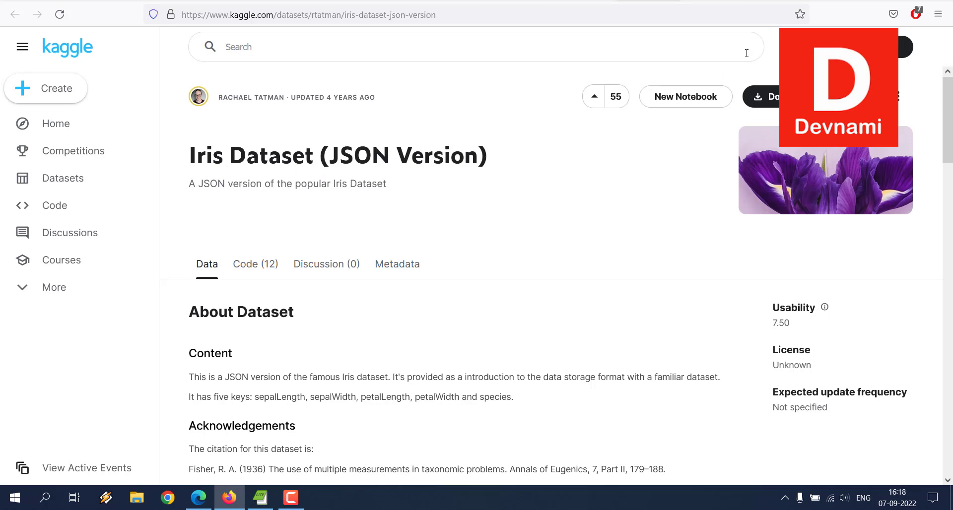
Move to the Adobe JSON Data Set Sample page and highlight its JSON examples
left_click(712, 1)
left_click(646, 1)
left_click(575, 1)
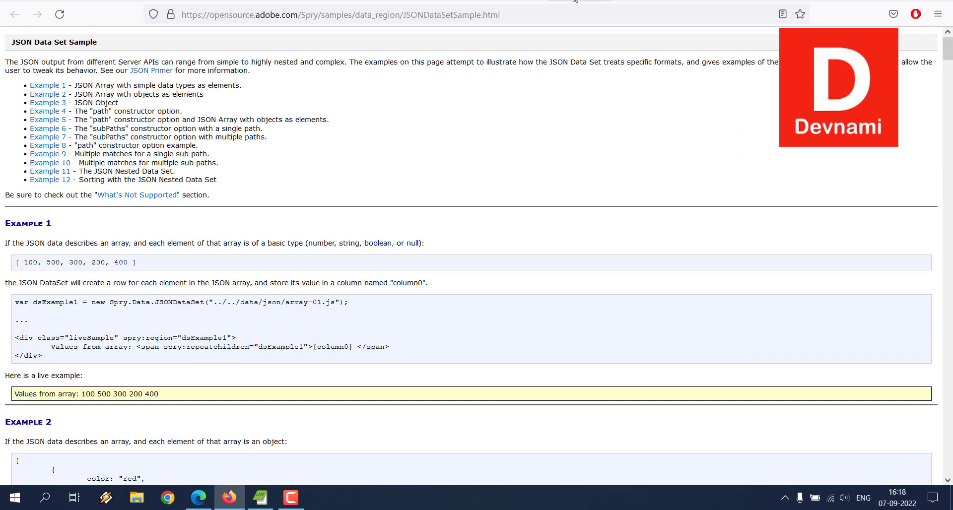
left_click_drag(37, 62, 239, 199)
left_click(238, 198)
Launch Power BI Desktop by searching 'power' in Windows Search, then minimize Firefox
left_click(57, 497)
type("power")
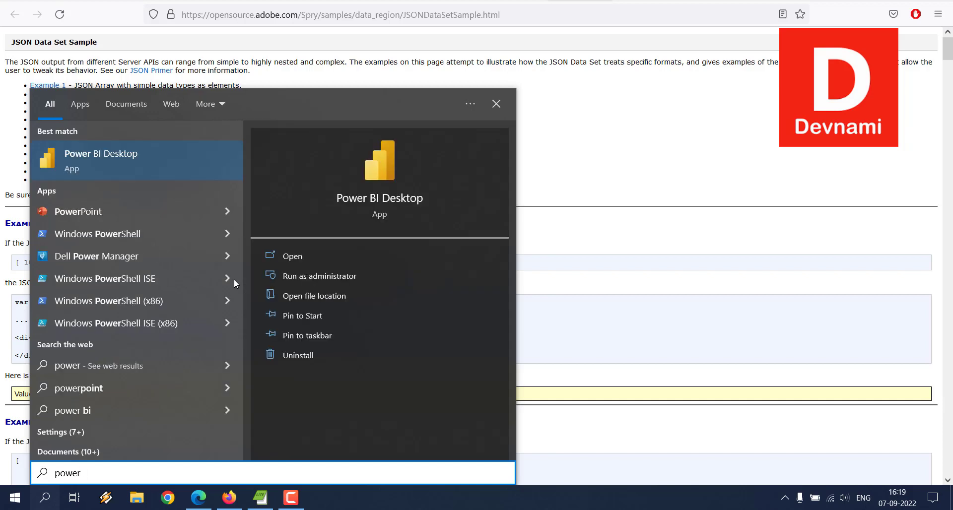
left_click(293, 256)
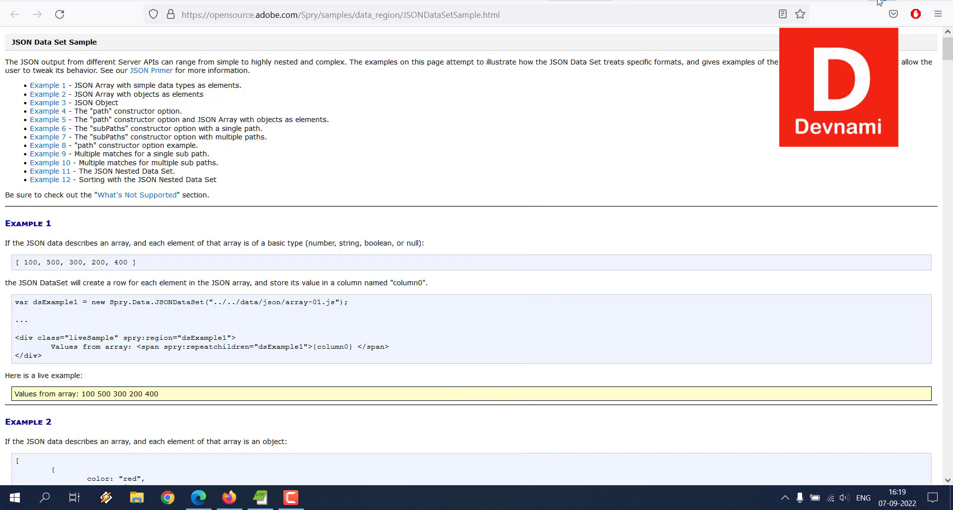
left_click(880, 1)
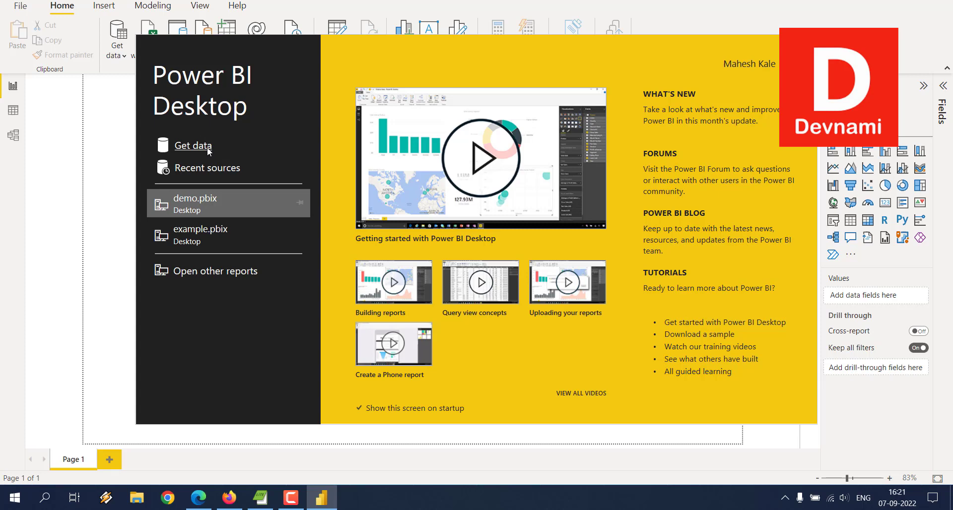
Dismiss the welcome screen and load Sales.json from the Desktop with the JSON connector
left_click(114, 154)
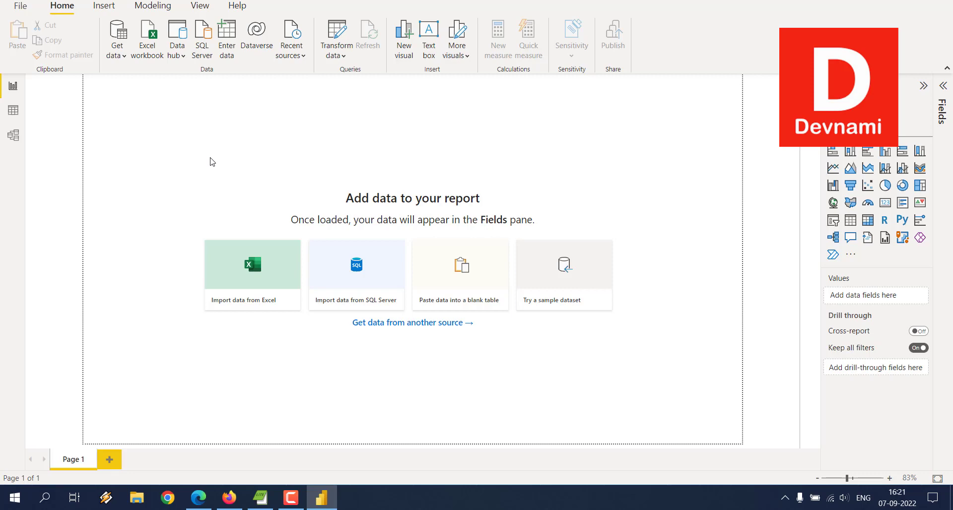
left_click(358, 323)
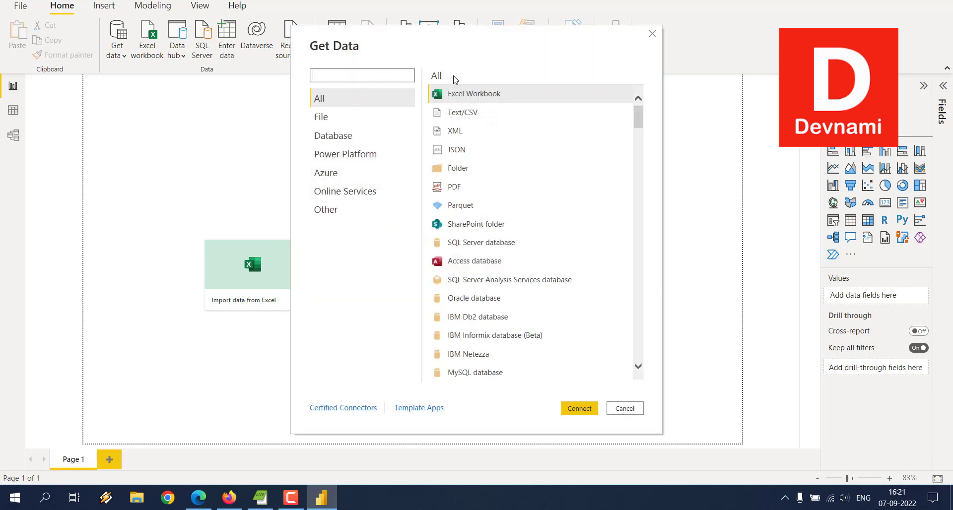
left_click(461, 152)
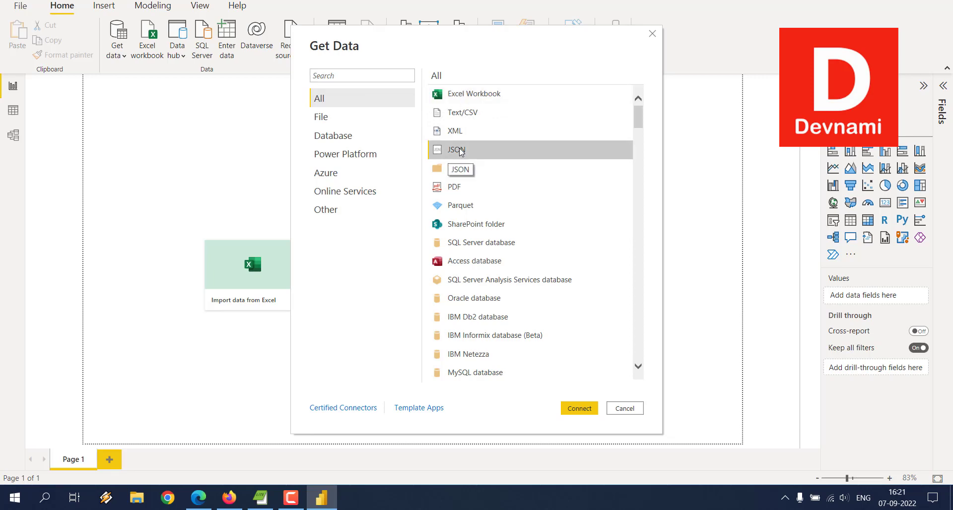
left_click(581, 409)
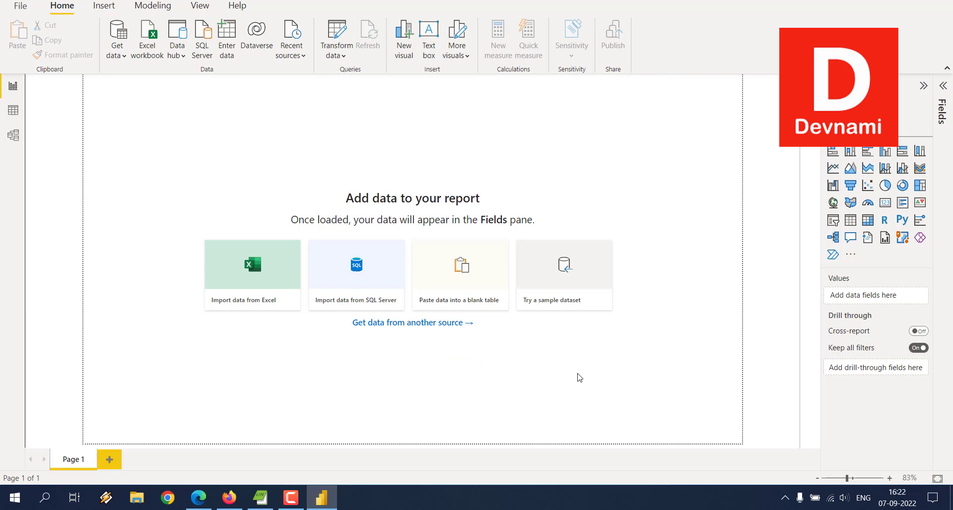
left_click(232, 186)
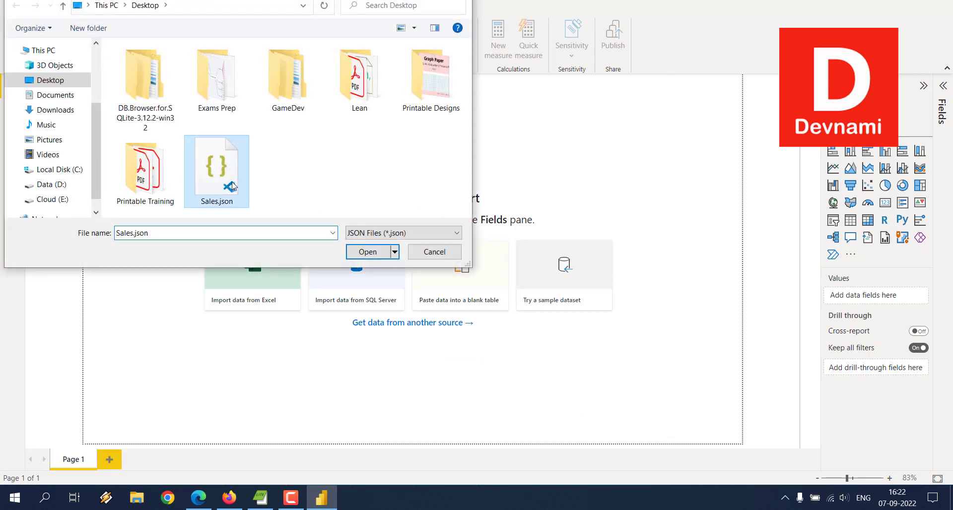
left_click(361, 255)
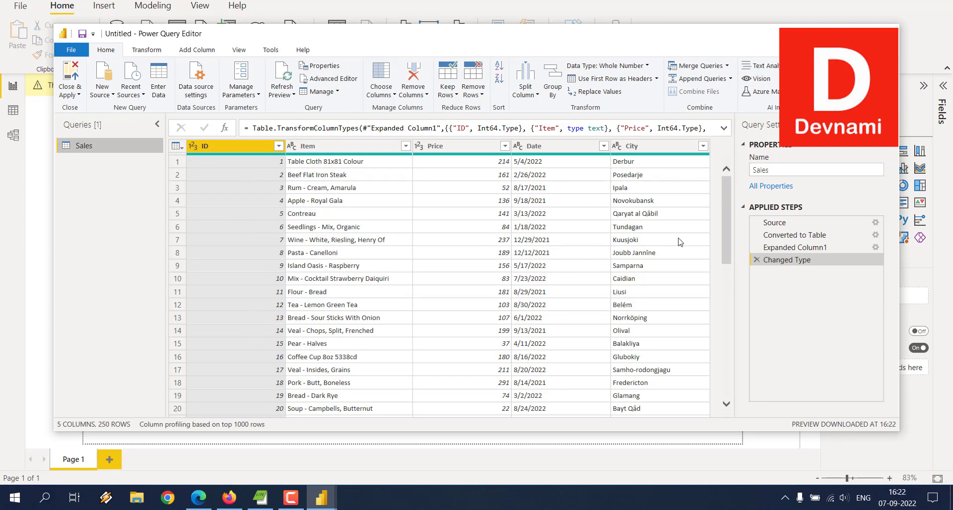
Scroll through the Sales query's 250 rows in Power Query Editor
scroll(715, 228, "down", 3)
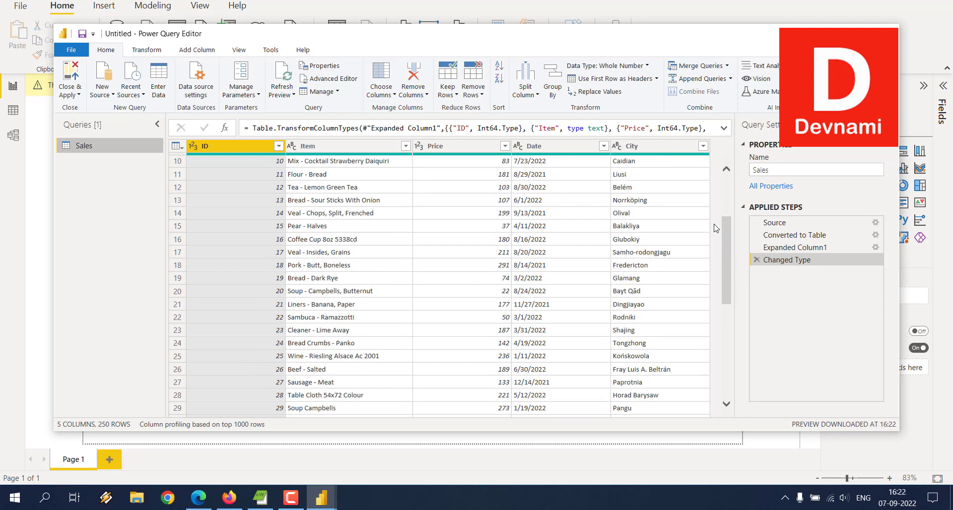
scroll(715, 229, "down", 15)
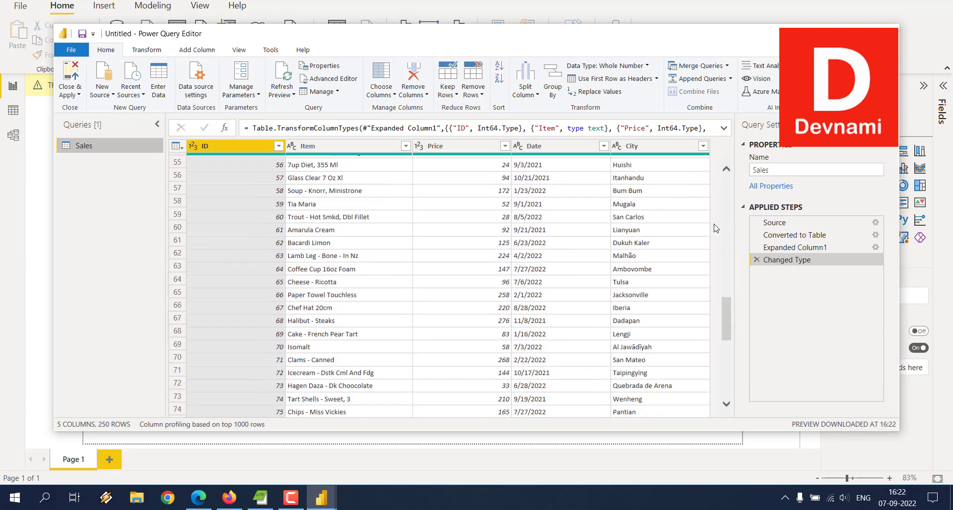
scroll(715, 229, "down", 4)
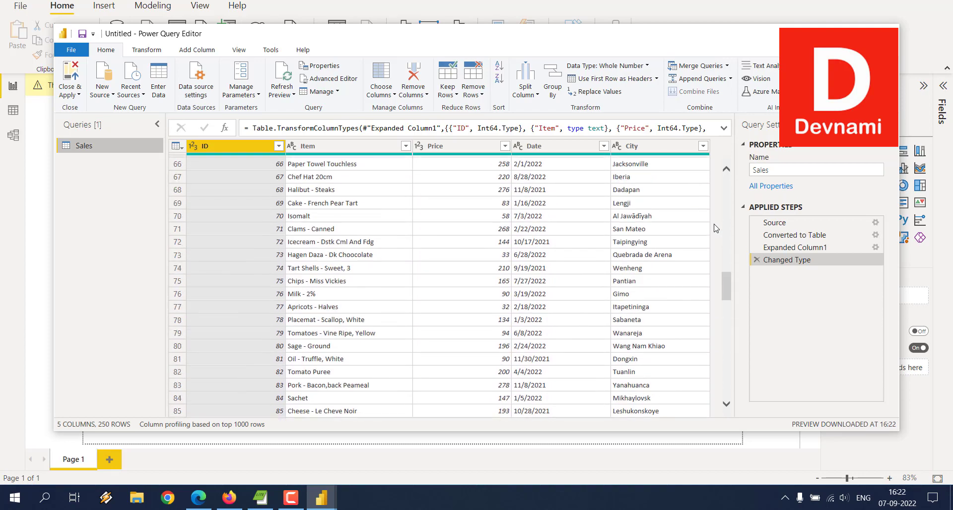
scroll(715, 229, "up", 20)
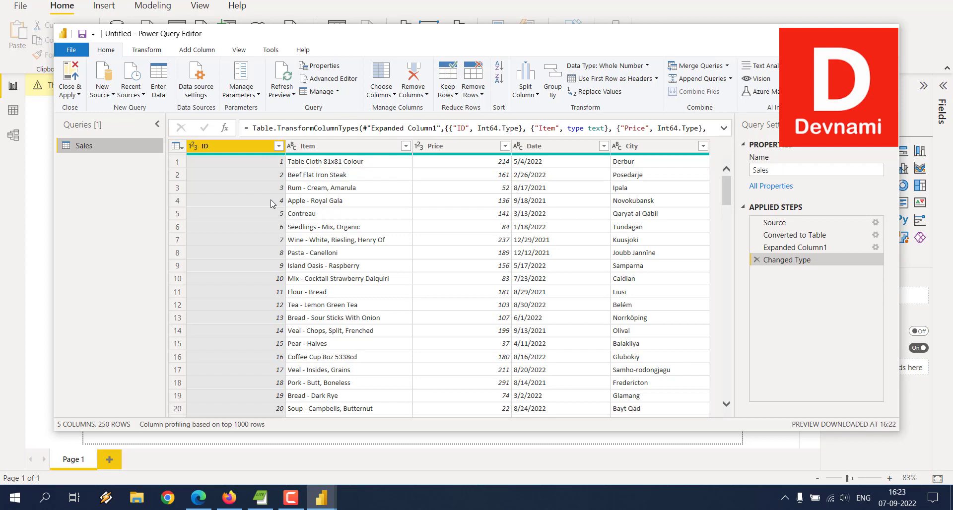
left_click(264, 204)
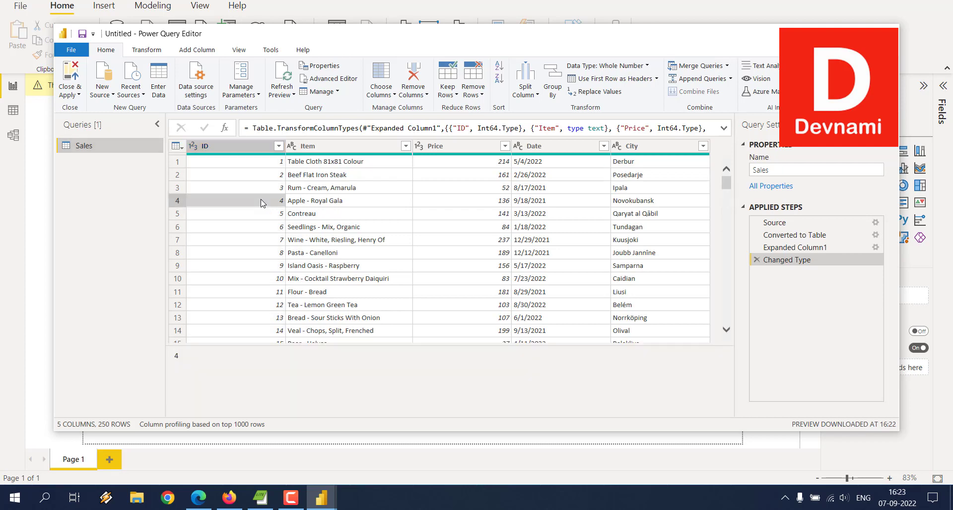
left_click(236, 219)
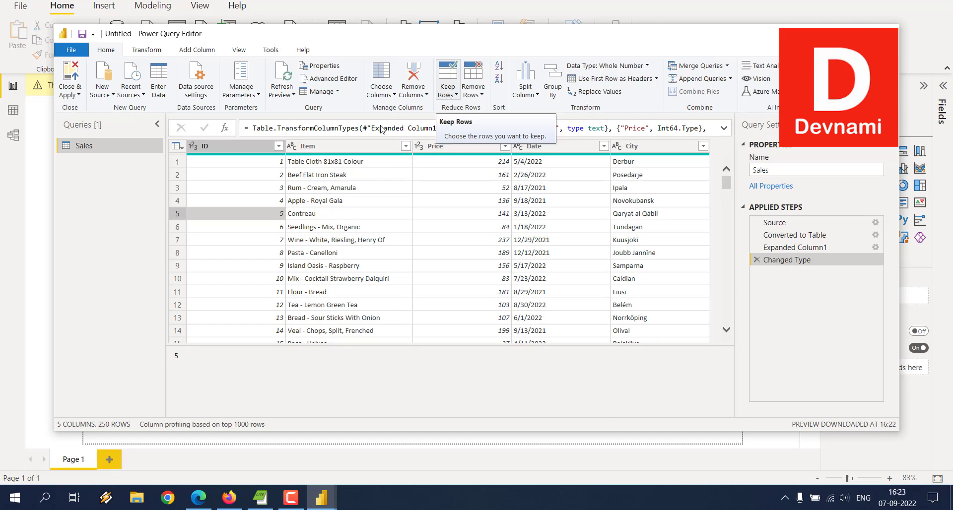
left_click(469, 307)
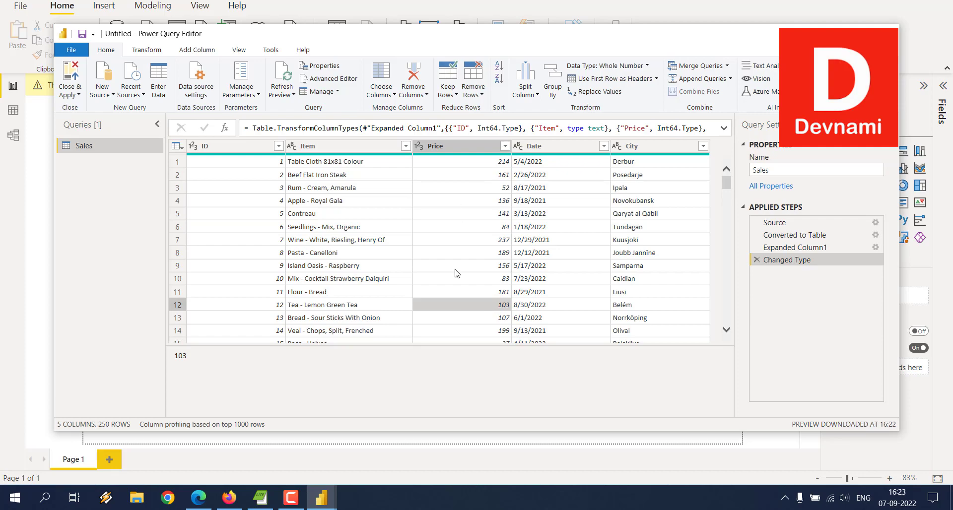
scroll(455, 221, "down", 20)
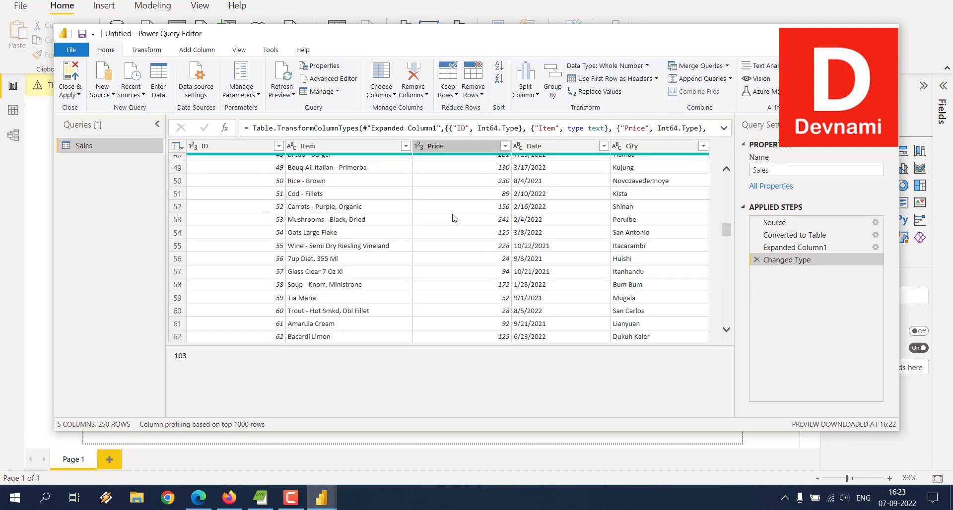
scroll(455, 219, "down", 20)
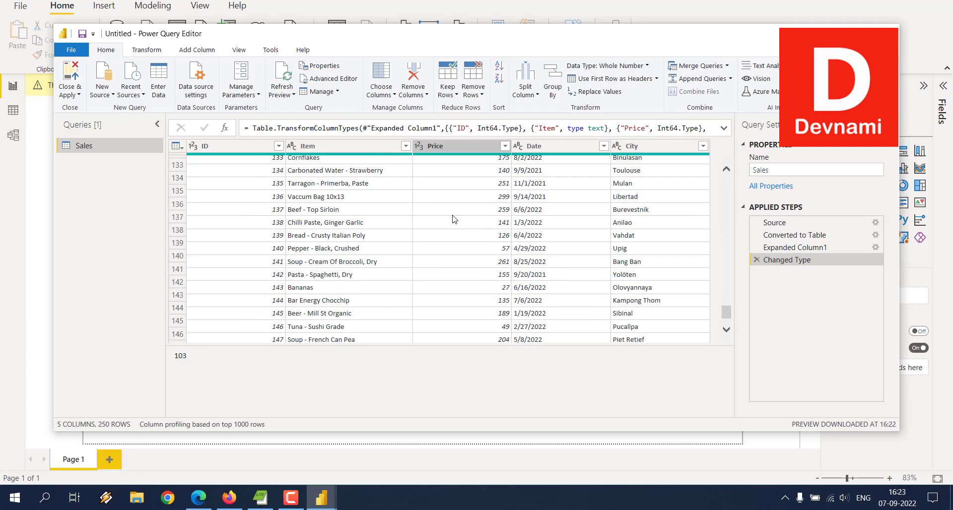
scroll(455, 219, "up", 20)
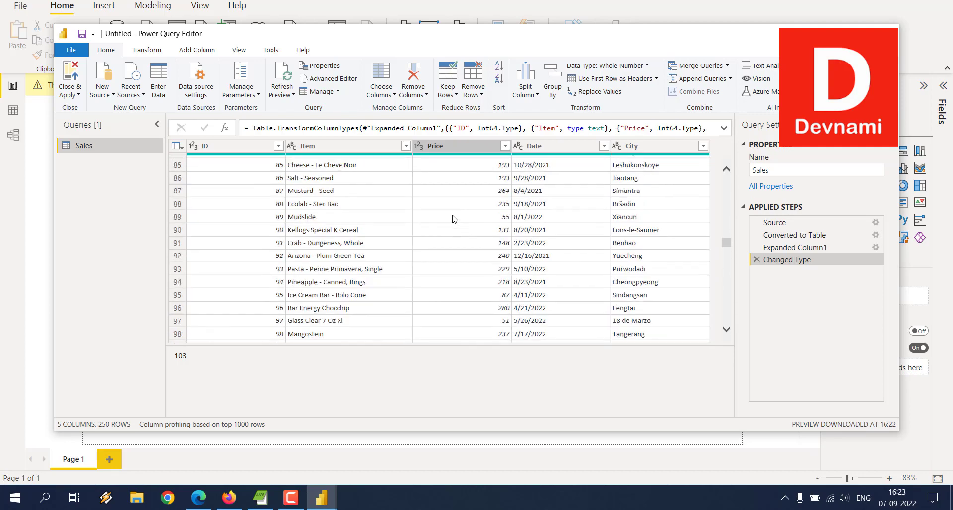
scroll(454, 218, "up", 17)
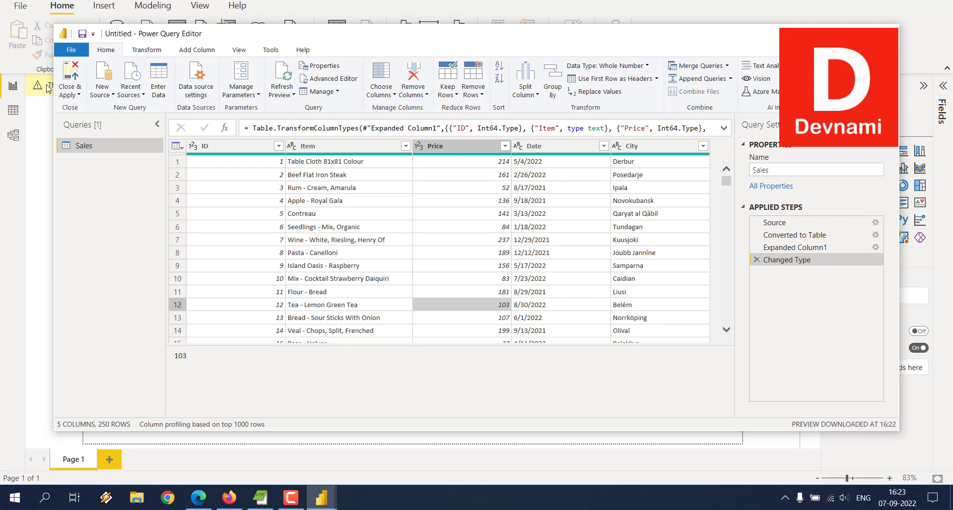
Leave Power Query Editor with the Close option from the Close & Apply dropdown
left_click(71, 95)
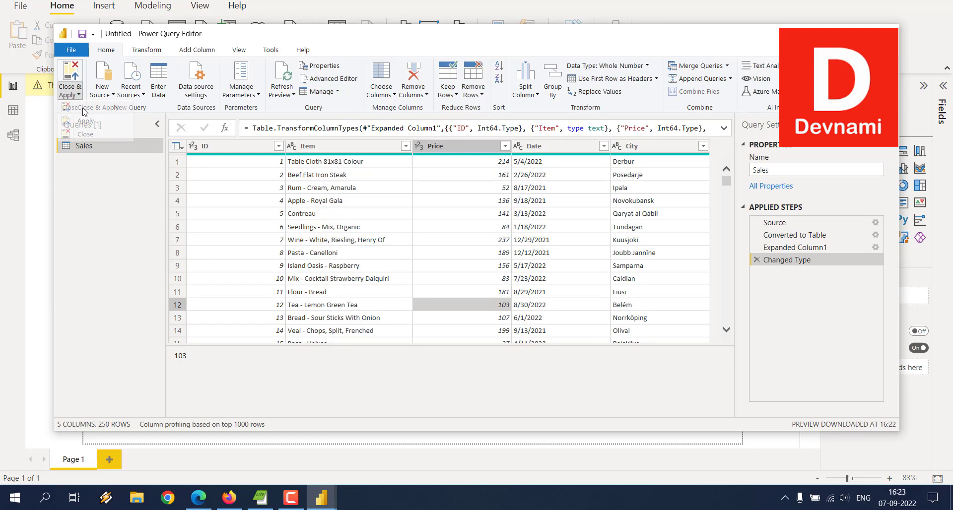
left_click(74, 137)
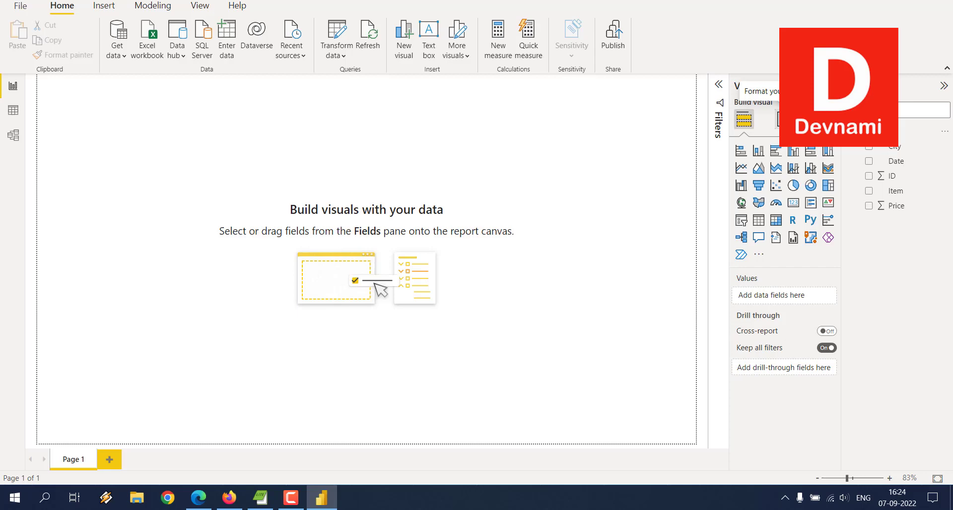
Glance at the Format page options, then return to the Build visual gallery
left_click(782, 120)
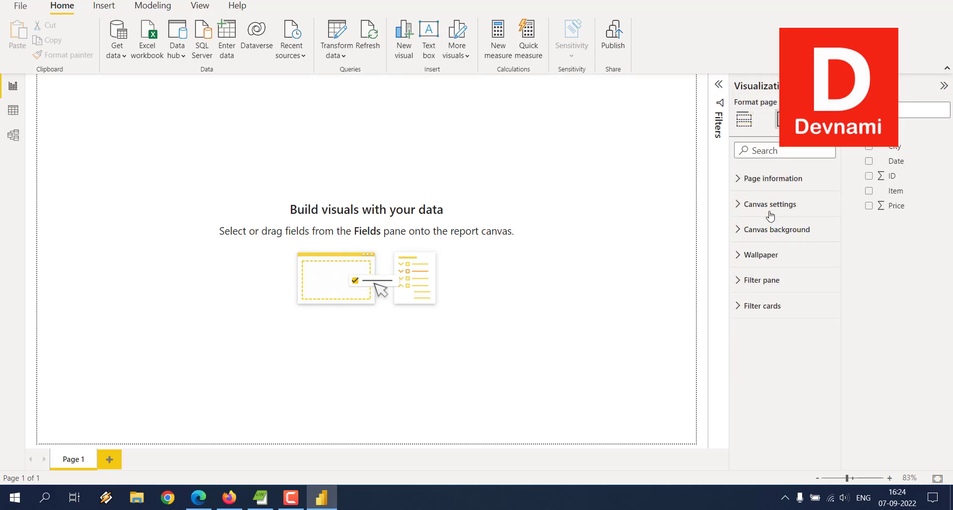
left_click(744, 120)
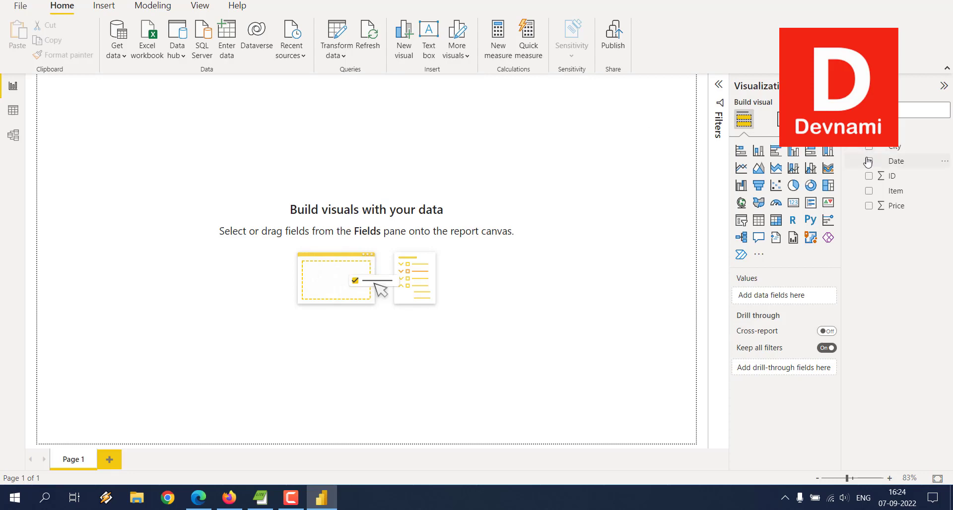
Add Date and Item as tables and Price as a chart to the canvas
left_click(901, 163)
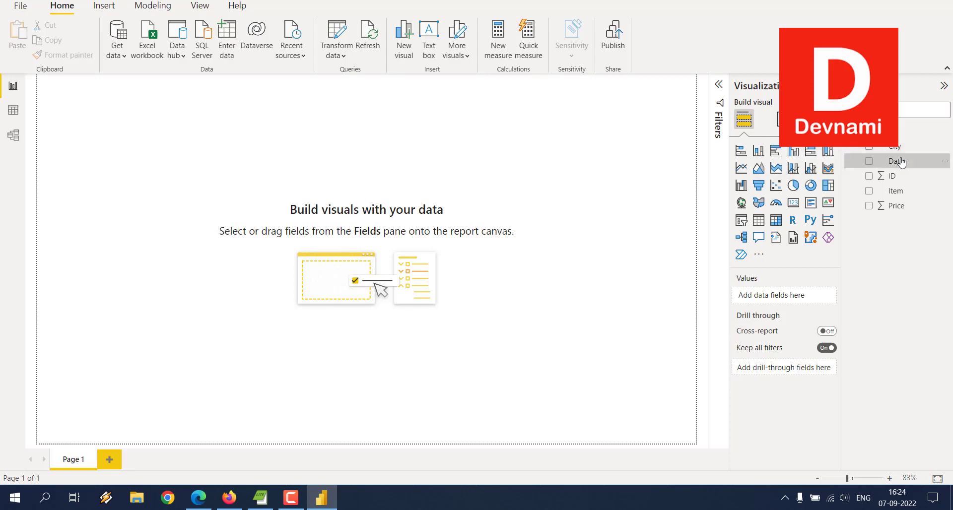
left_click_drag(901, 162, 236, 220)
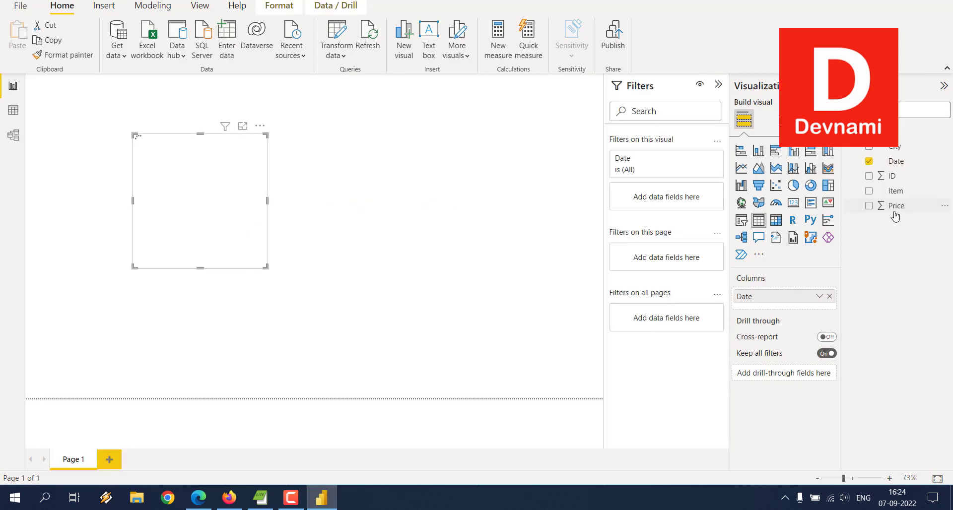
left_click_drag(895, 192, 430, 180)
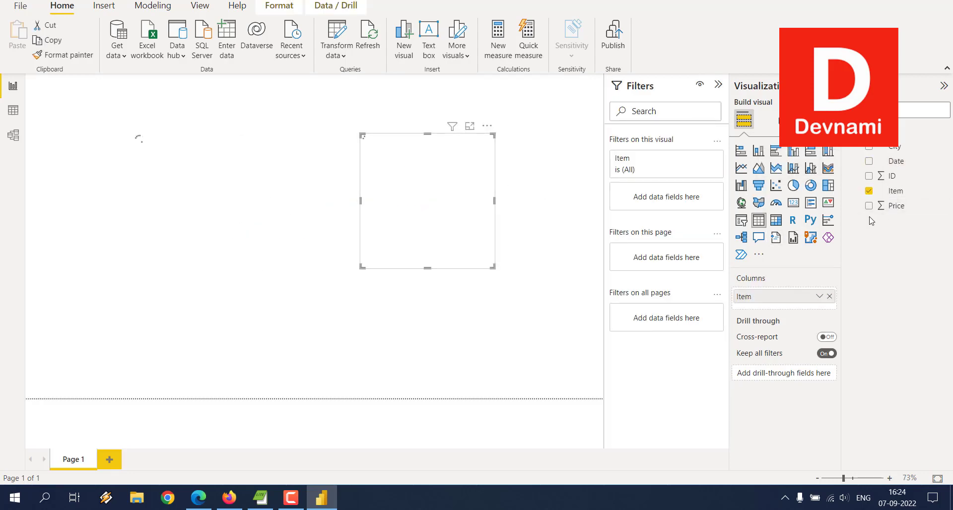
left_click_drag(896, 205, 305, 310)
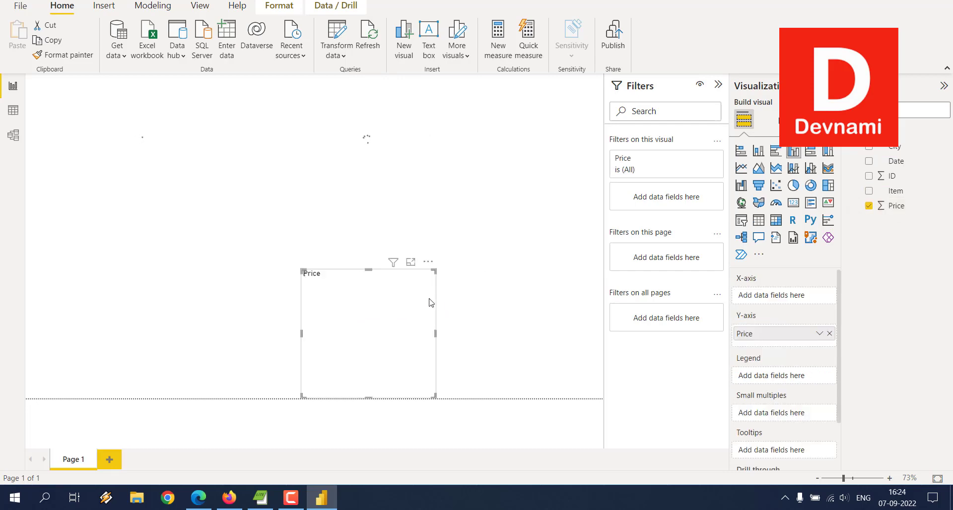
Arrange the visuals, placing the Price chart at the top-right beside the Item list
left_click(198, 166)
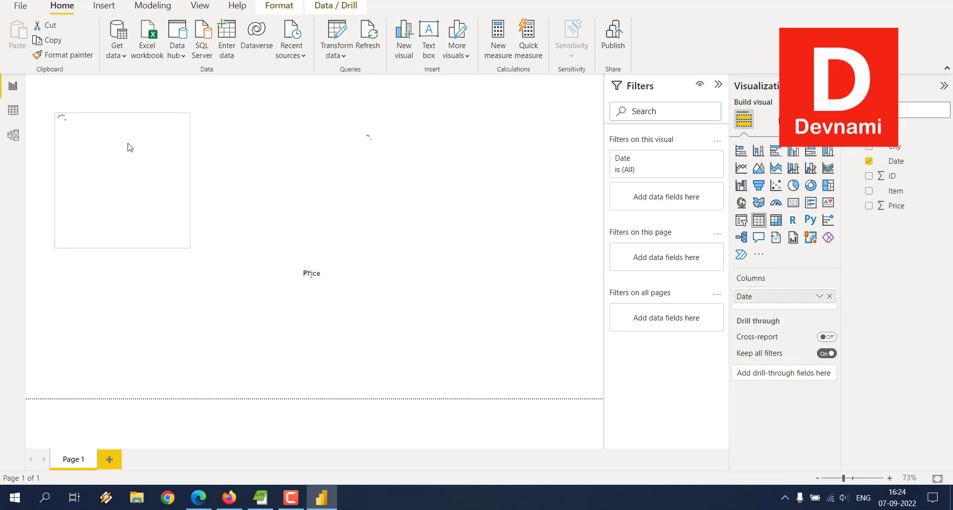
left_click(246, 145)
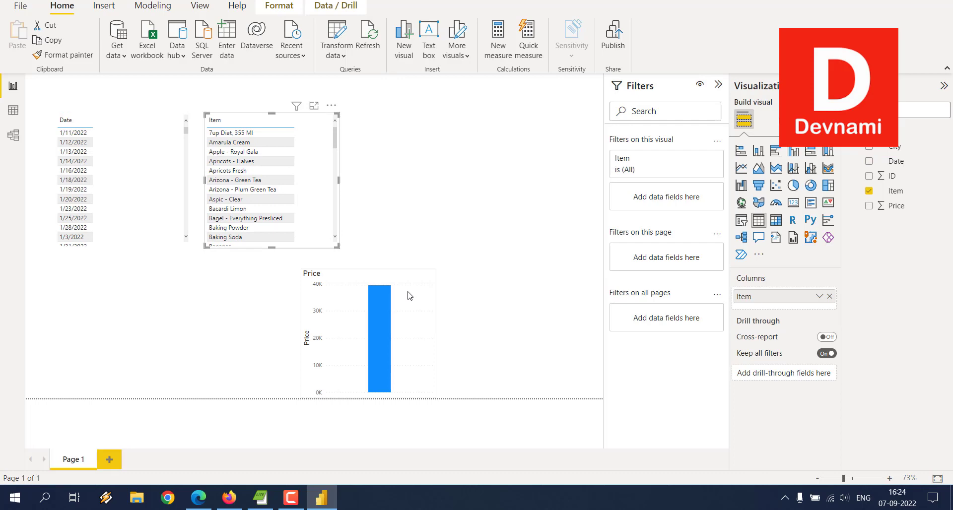
left_click_drag(408, 293, 473, 130)
left_click_drag(427, 160, 426, 166)
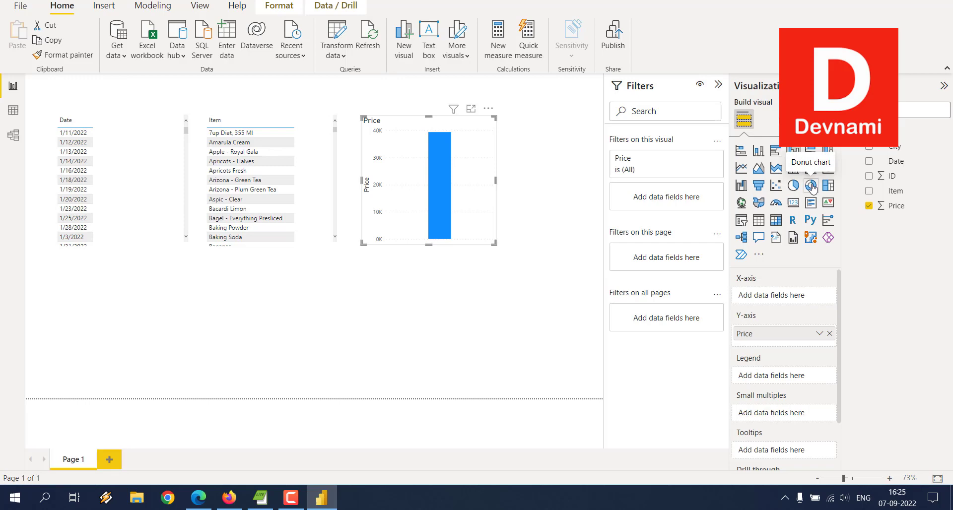
Save the report as h.pbix and publish it to My workspace
left_click(615, 49)
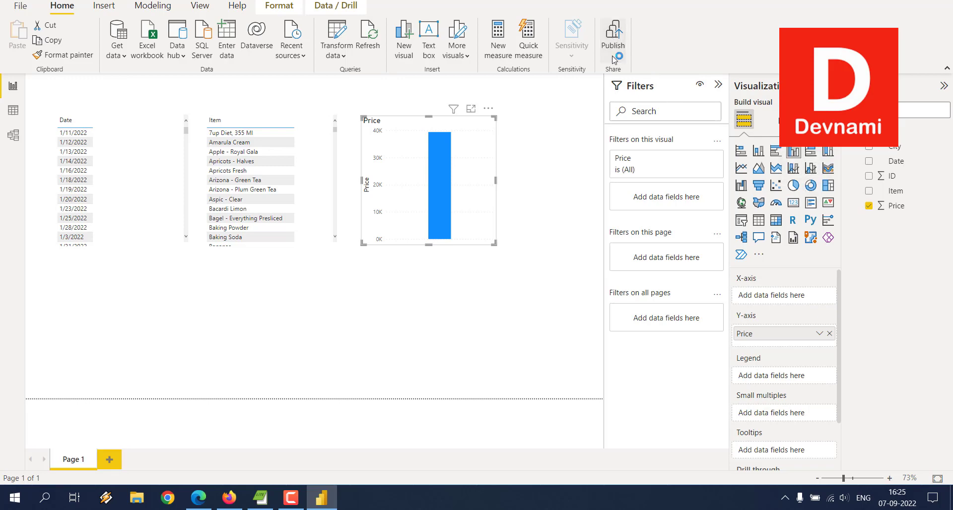
left_click(528, 257)
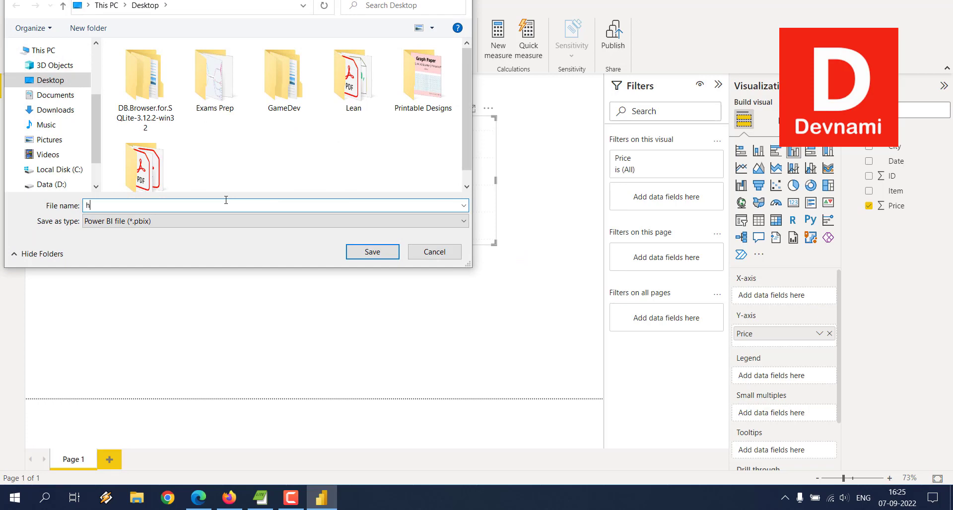
type("h")
key("Return")
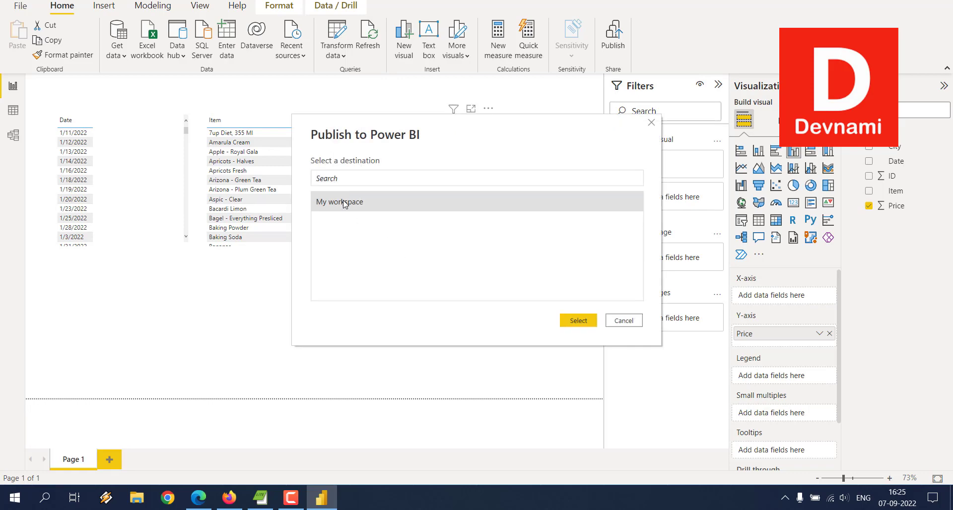
left_click(575, 320)
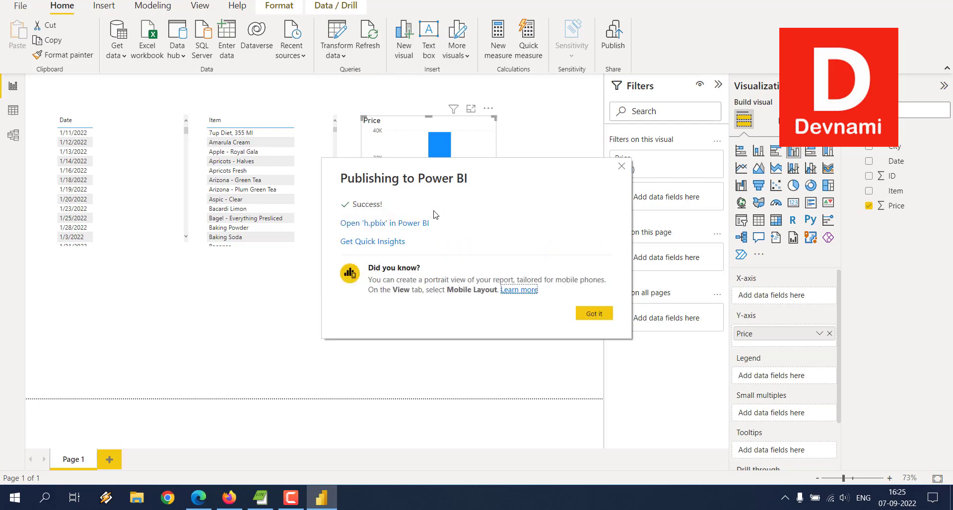
left_click(590, 316)
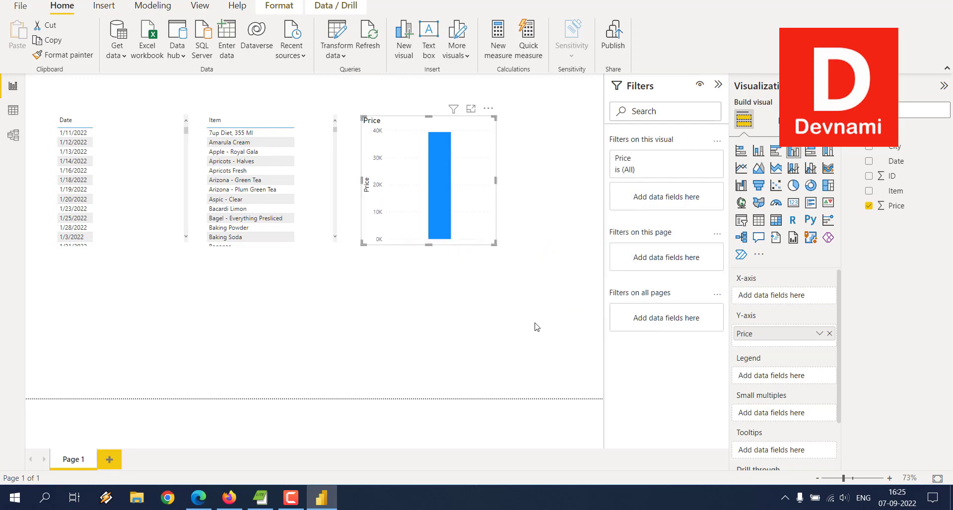
In Firefox, go to the Power BI home page and open My workspace
left_click(229, 497)
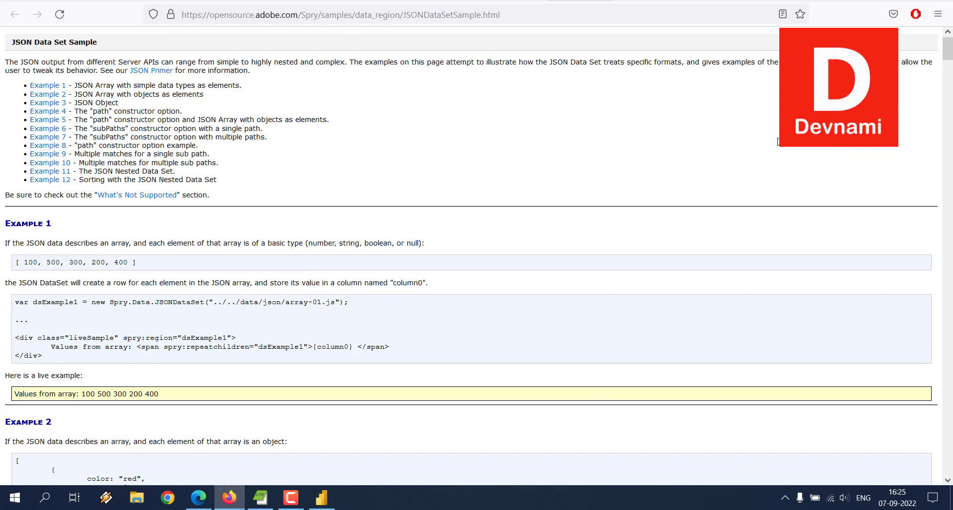
left_click(781, 1)
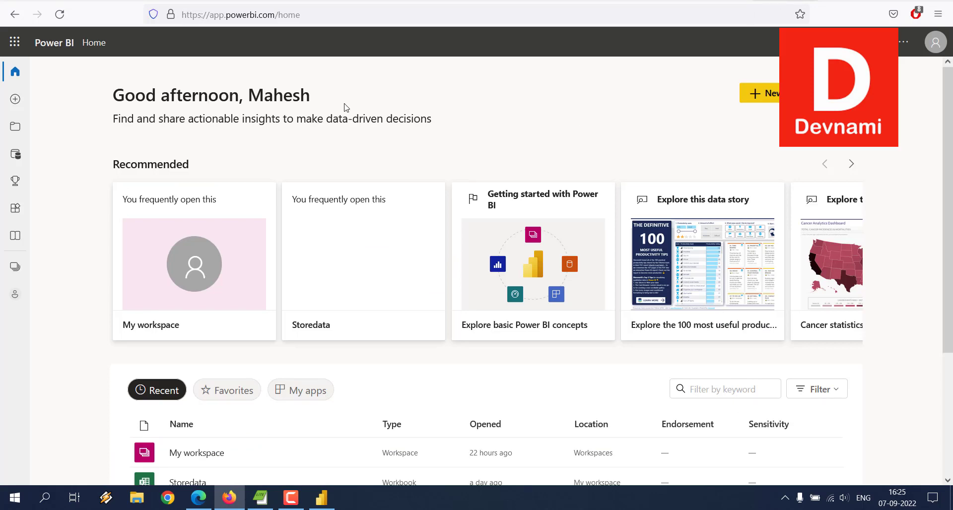
scroll(346, 107, "down", 3)
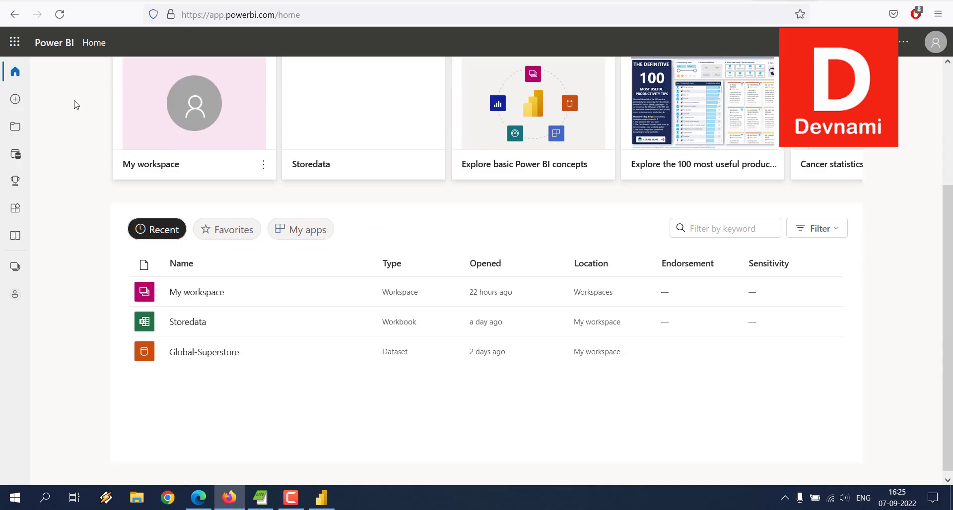
left_click(196, 293)
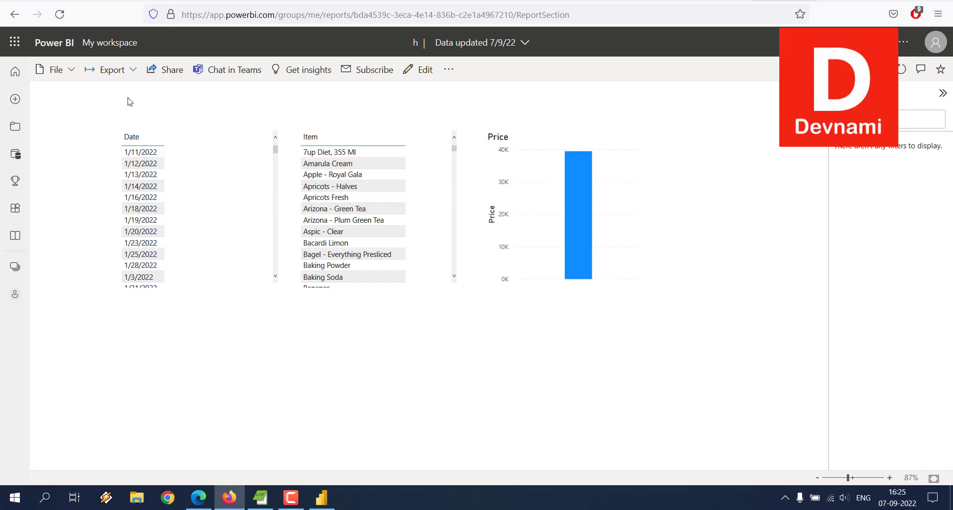
Leave the open report and reach My workspace through the Recent list
left_click(15, 14)
left_click(15, 99)
left_click(24, 132)
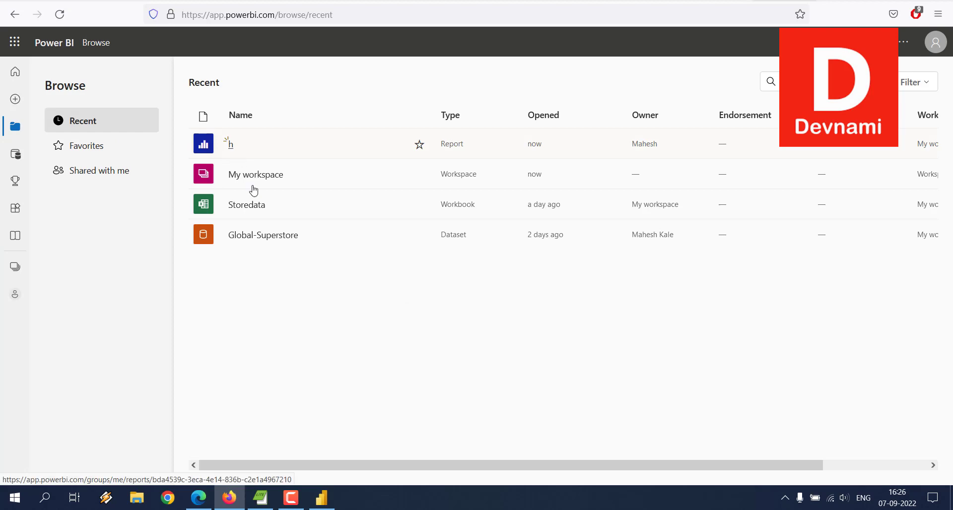
left_click(270, 175)
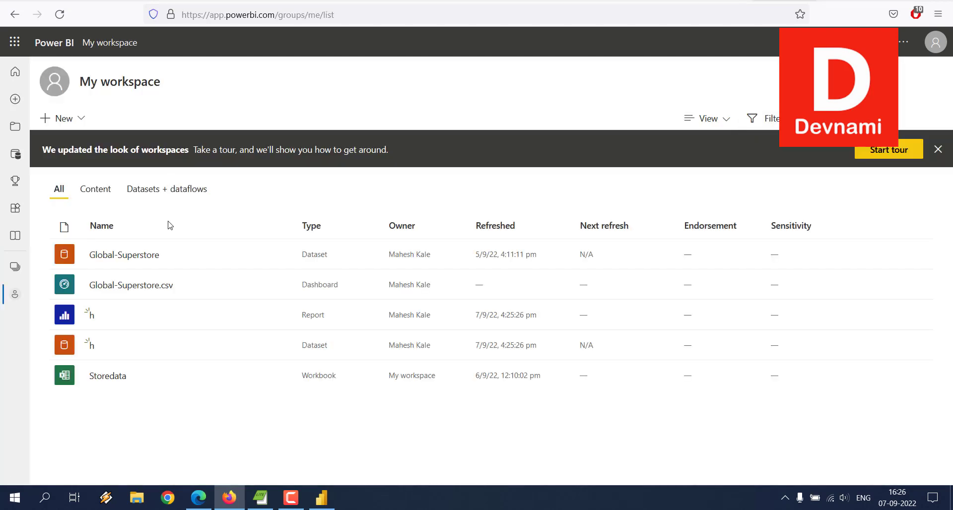
Open the h dataset's details, view its h report, then return to the dataset page
left_click(90, 346)
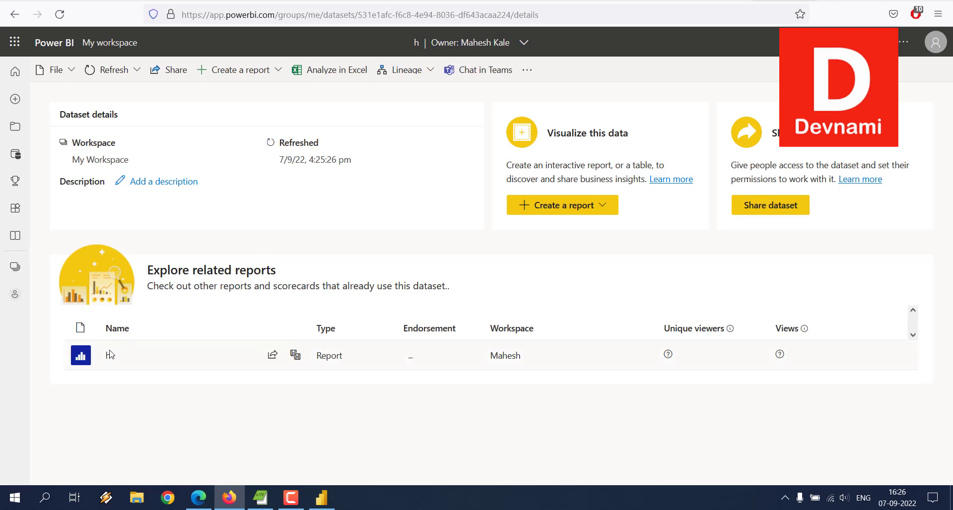
left_click(110, 355)
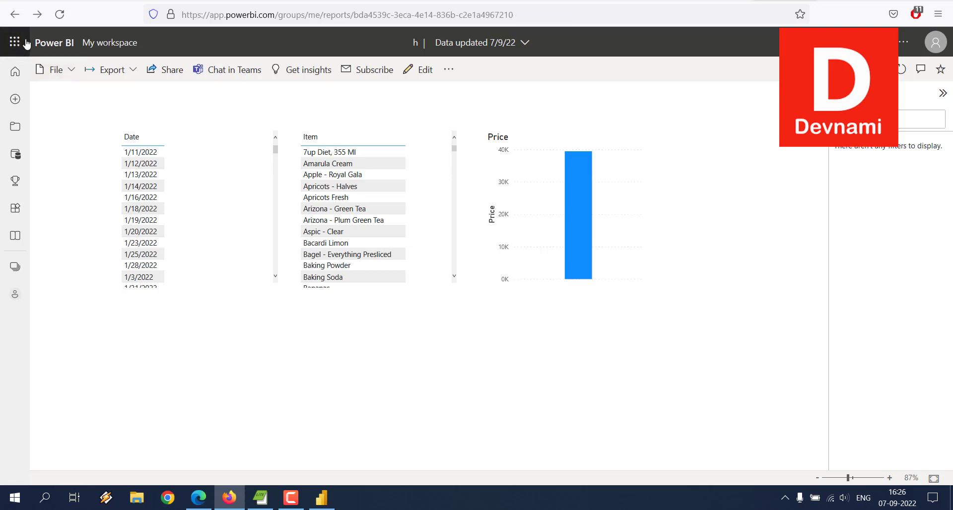
left_click(14, 14)
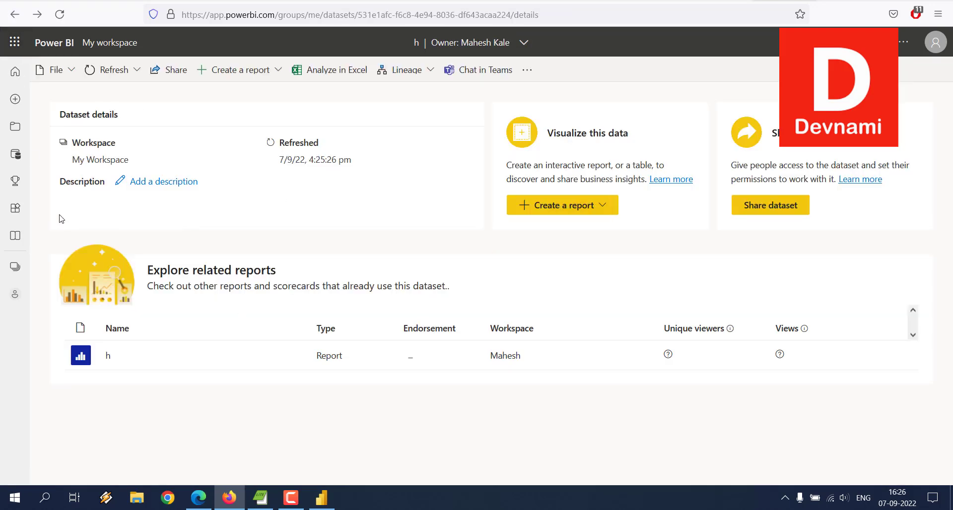
mouse_move(122, 358)
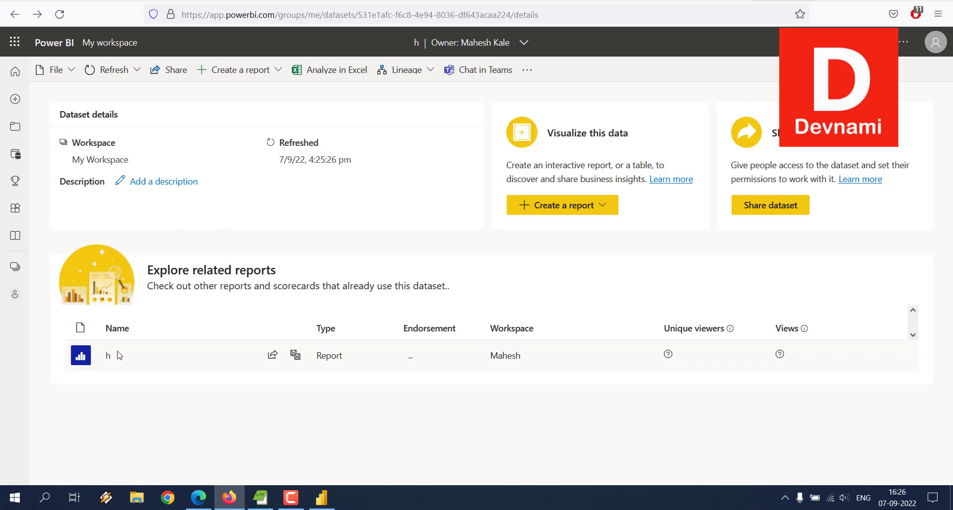
Attempt to share the h report and dismiss the Upgrade to Power BI Pro prompt with Not now
left_click(273, 358)
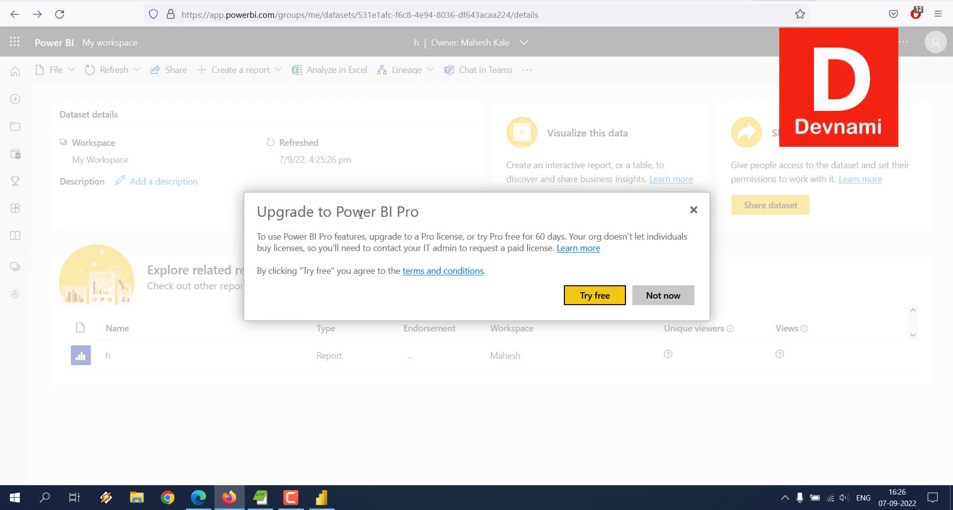
left_click(360, 215)
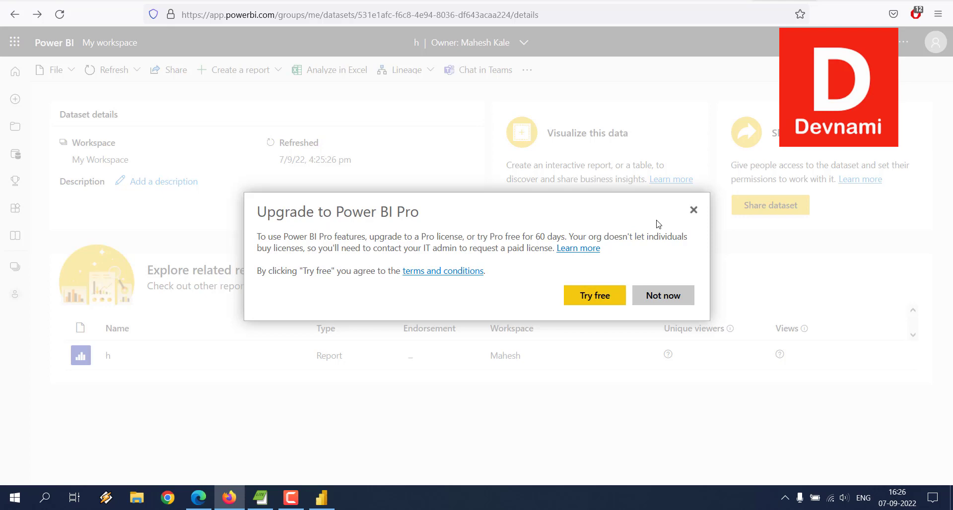
double_click(365, 235)
left_click(487, 265)
left_click(663, 296)
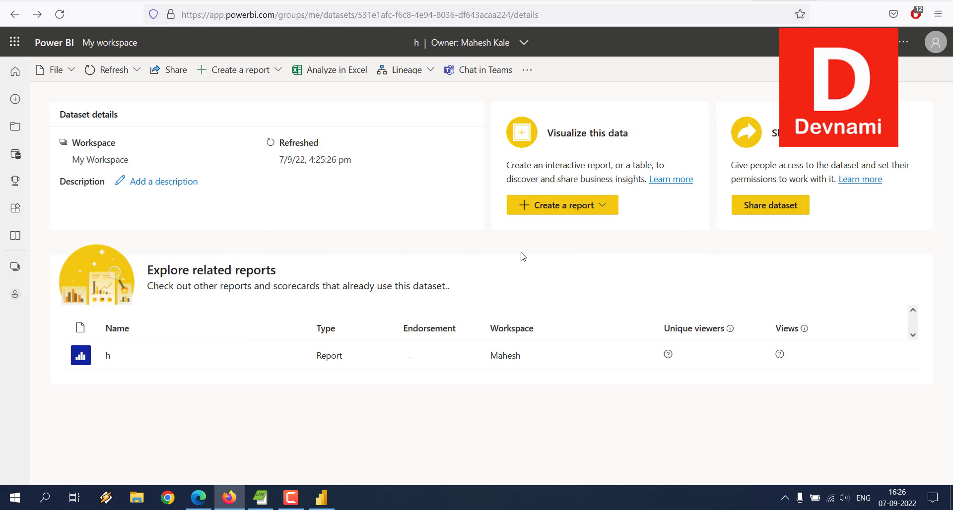
Look over the report creation choices, close them, and bring Power BI Desktop forward
left_click(611, 211)
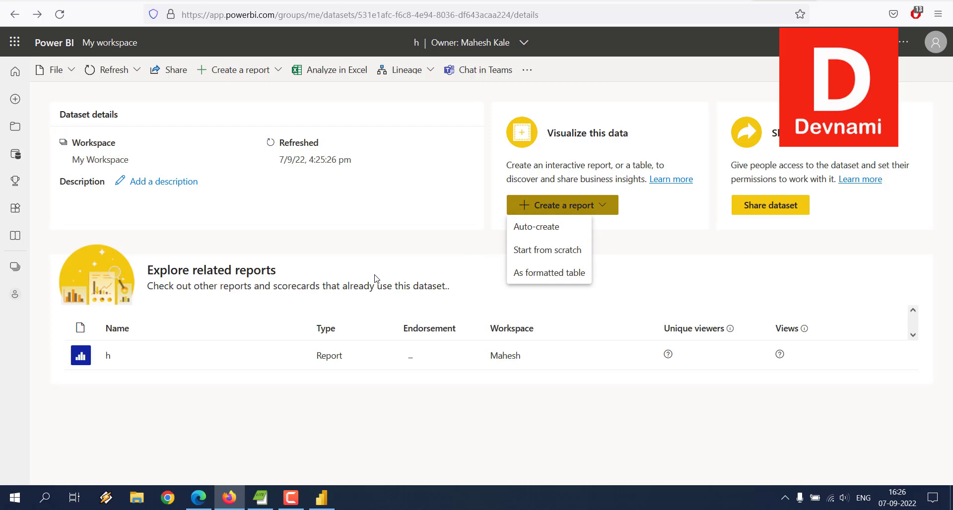
triple_click(458, 287)
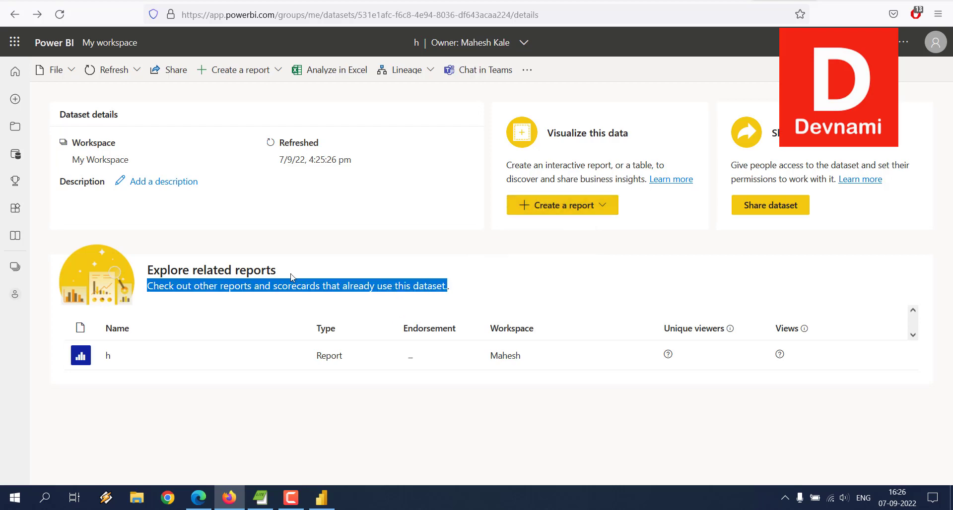
left_click(292, 278)
left_click(321, 498)
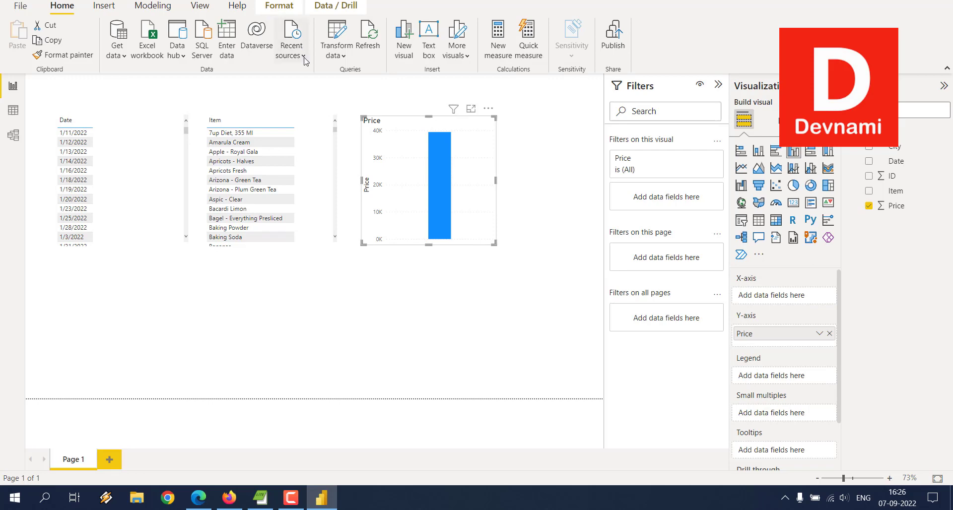
Back in the browser, open the h dataset's details from My workspace
left_click(229, 497)
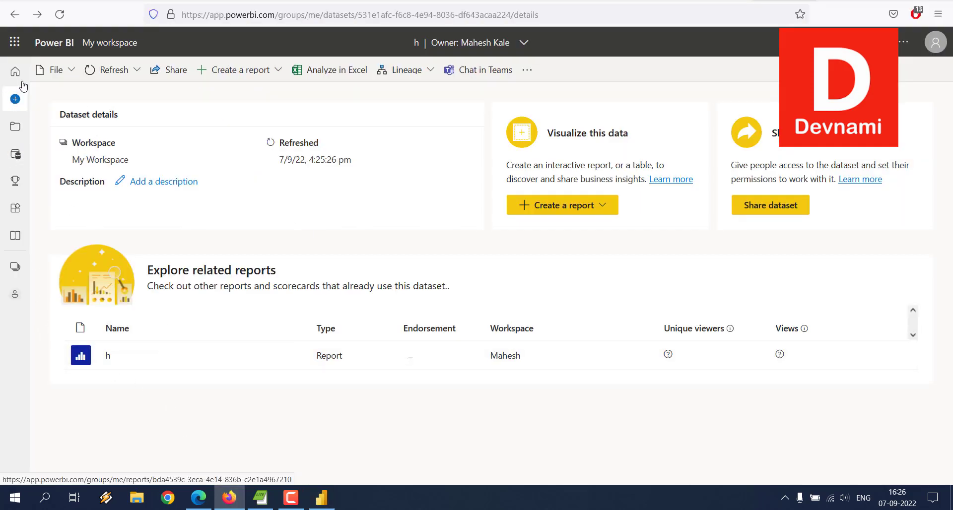
left_click(4, 123)
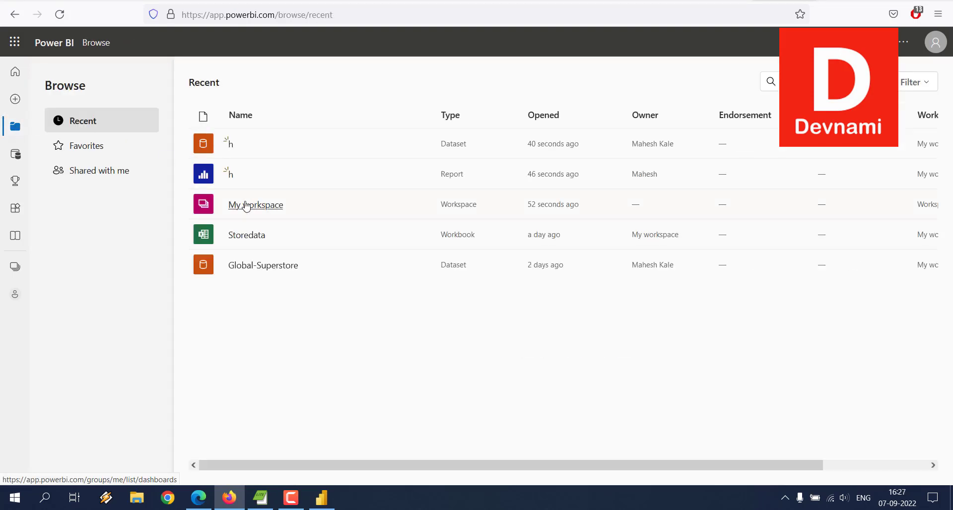
left_click(246, 205)
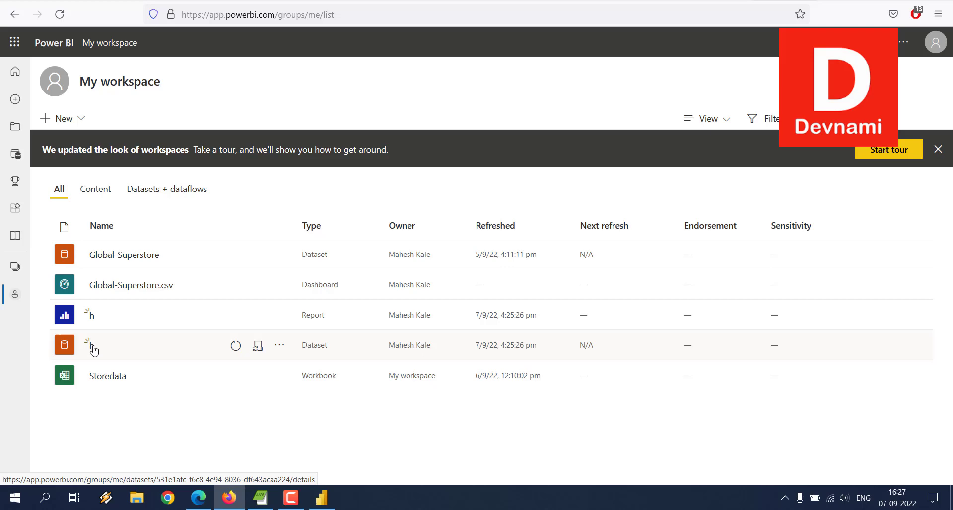
left_click(93, 350)
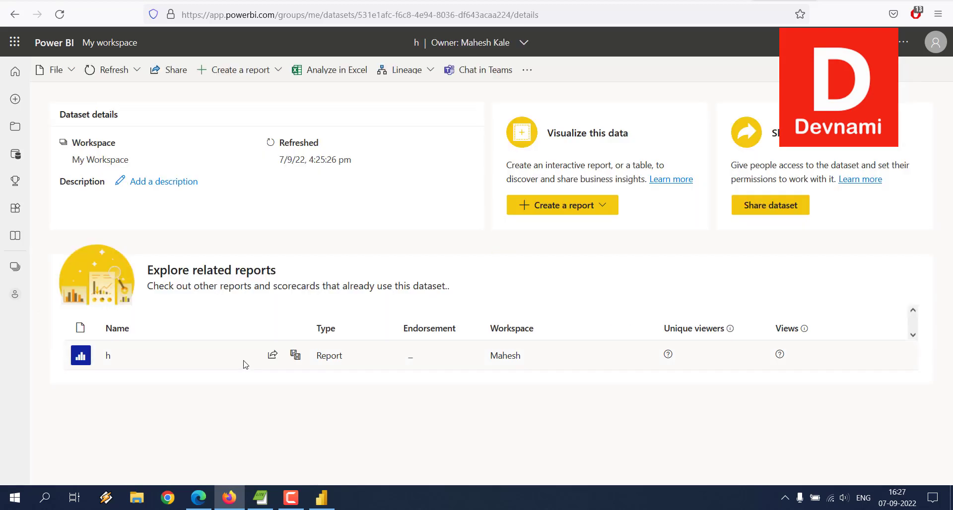
Auto-create a Quick summary report from the h dataset and scroll through its charts
left_click(606, 206)
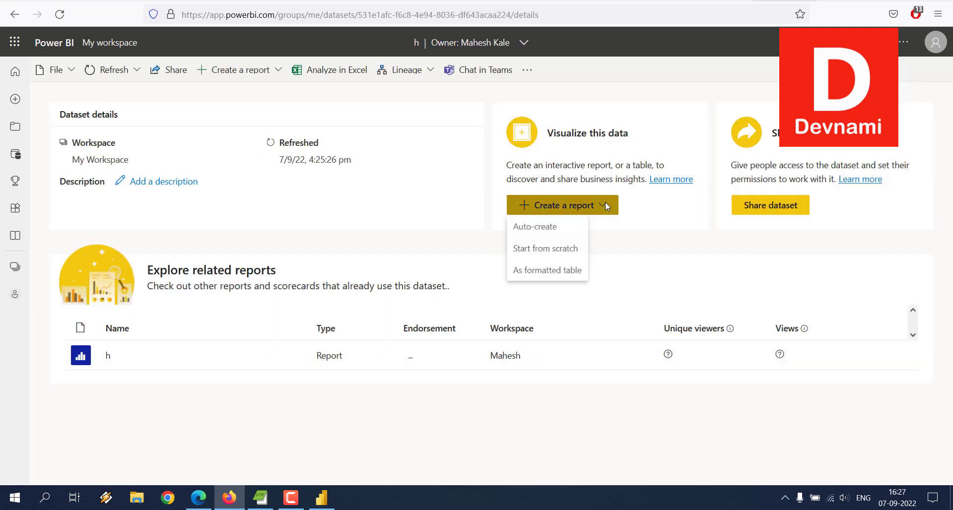
left_click(571, 235)
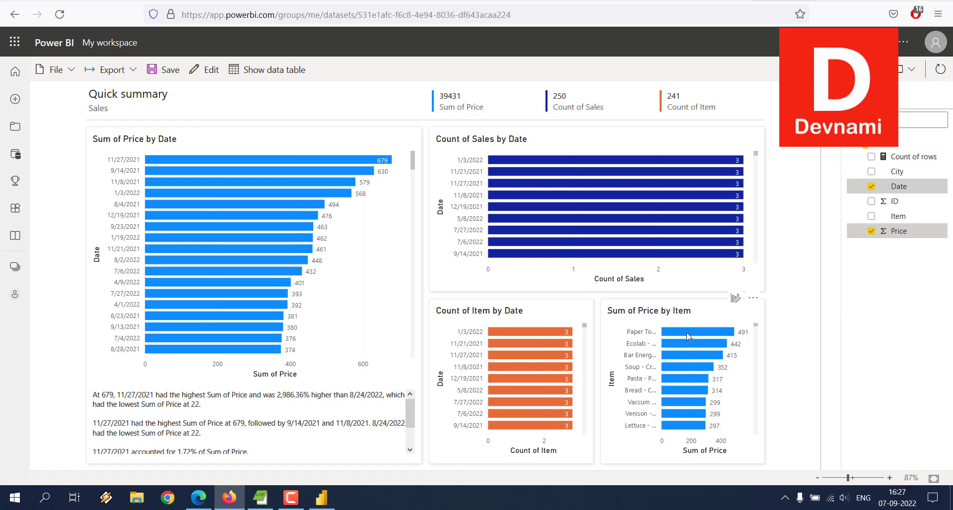
scroll(687, 332, "down", 5)
scroll(688, 333, "down", 10)
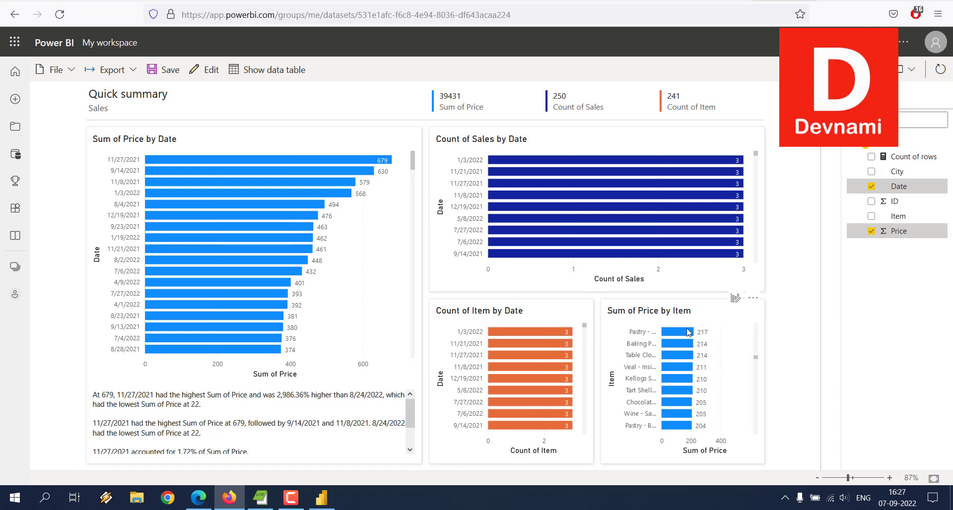
scroll(690, 323, "down", 10)
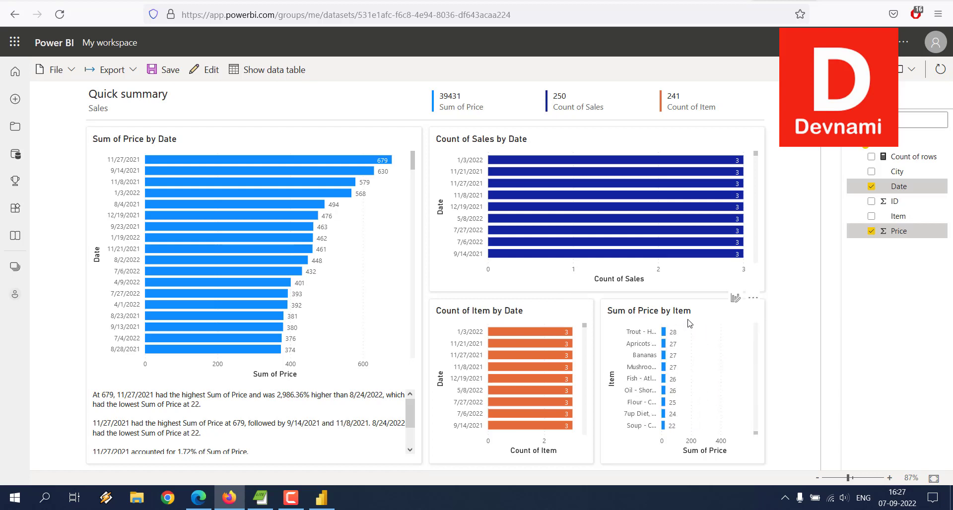
left_click_drag(756, 437, 757, 326)
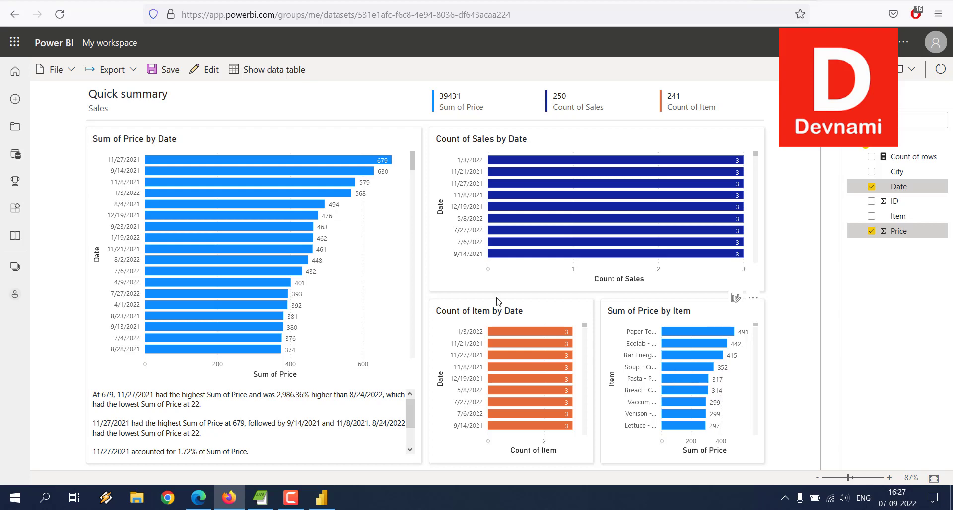
Leave the auto-generated report without saving it, discarding its changes
left_click(17, 128)
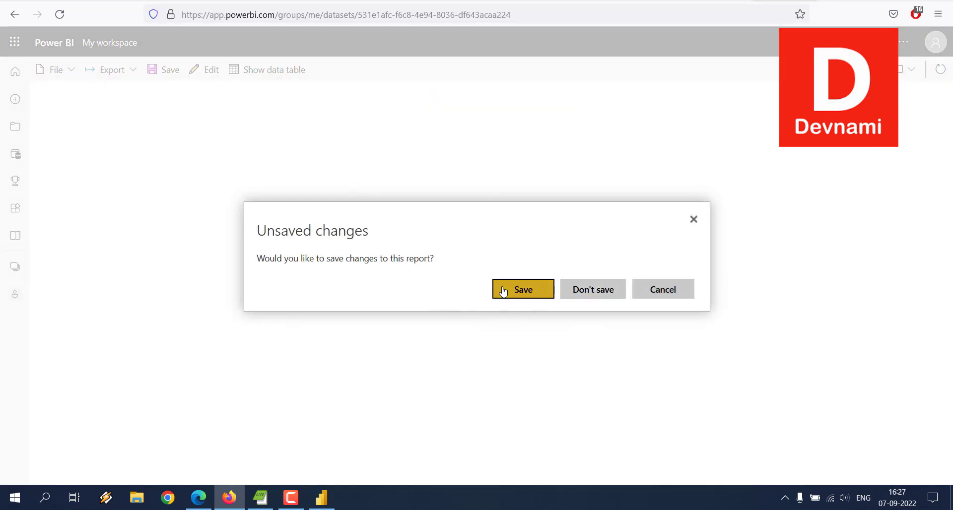
left_click(547, 296)
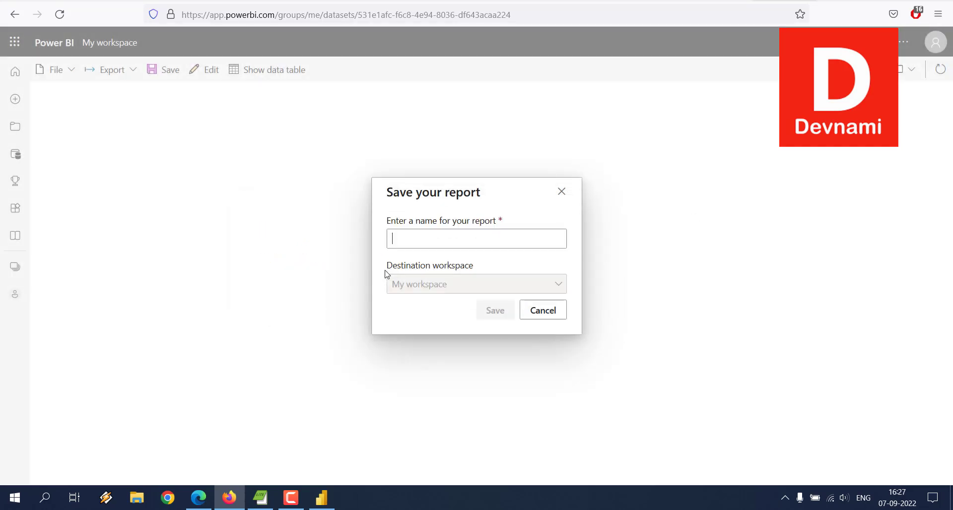
left_click(542, 313)
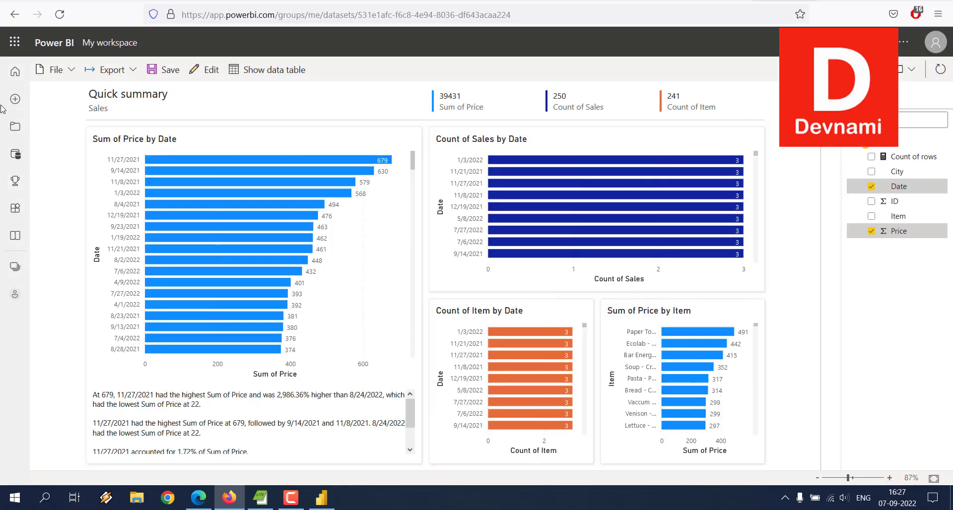
left_click(16, 75)
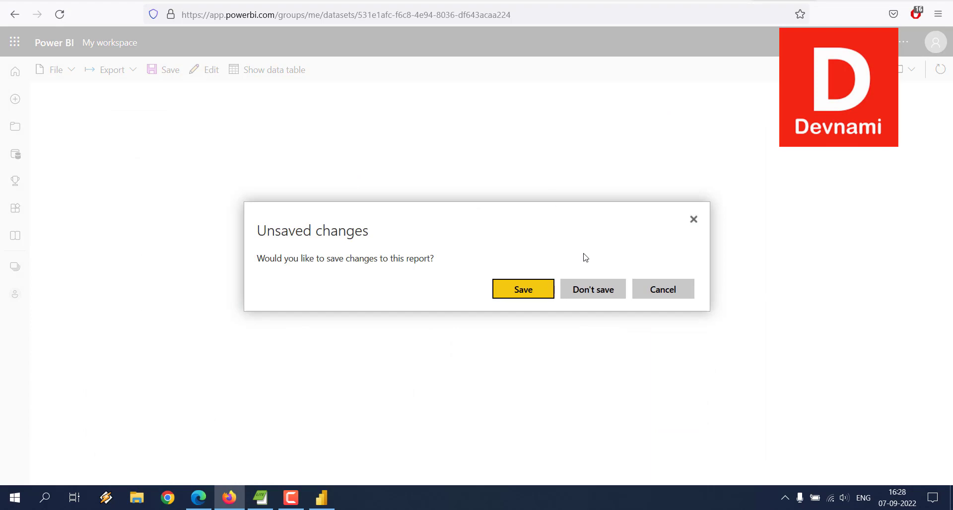
left_click(594, 288)
Delete the h dataset from My workspace and return to Power BI Desktop
scroll(369, 179, "down", 3)
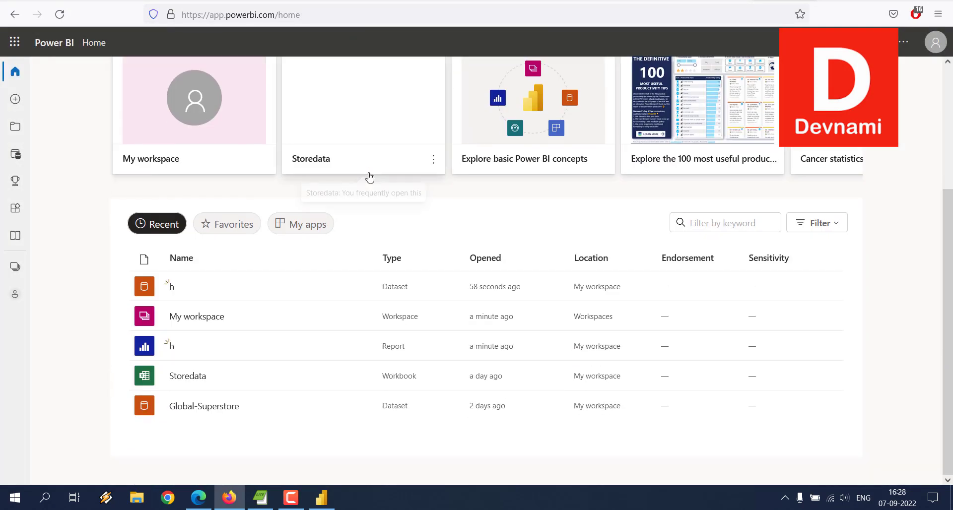
left_click(197, 318)
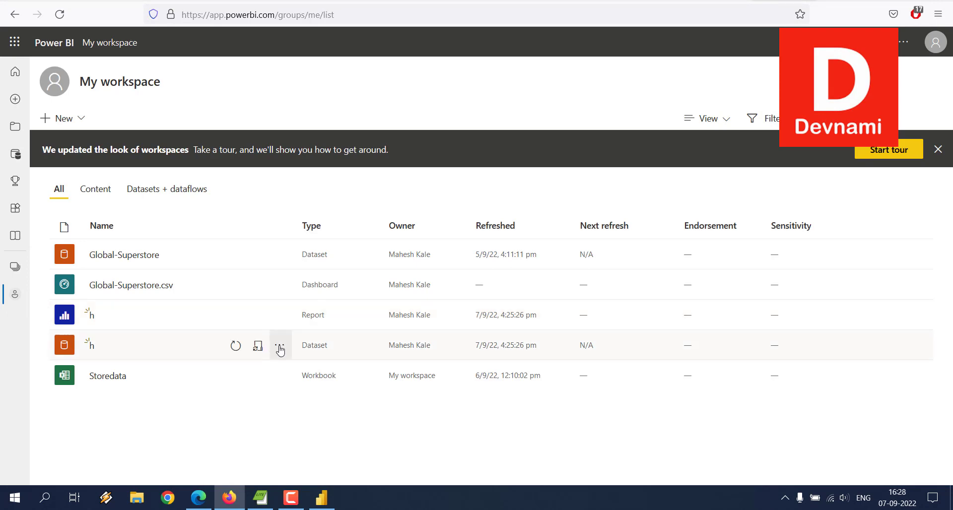
left_click(280, 344)
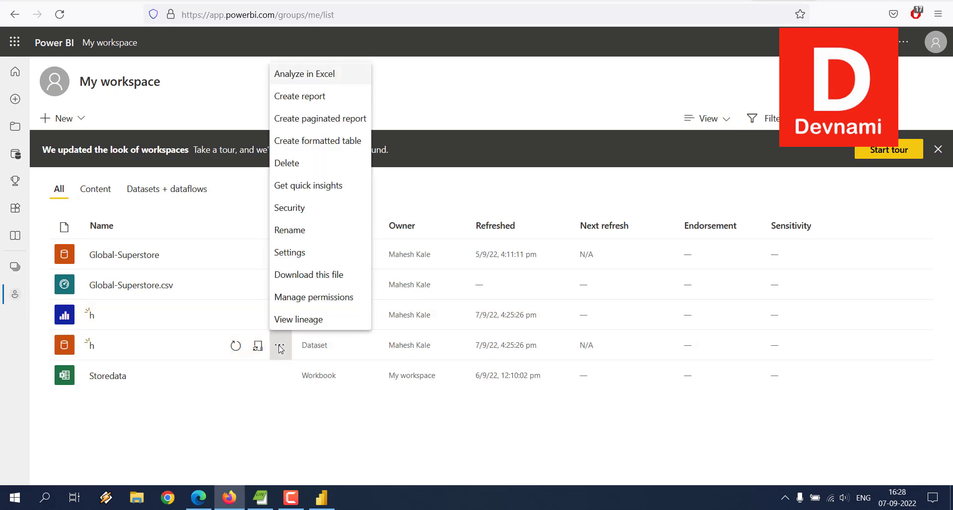
left_click(295, 163)
left_click(489, 290)
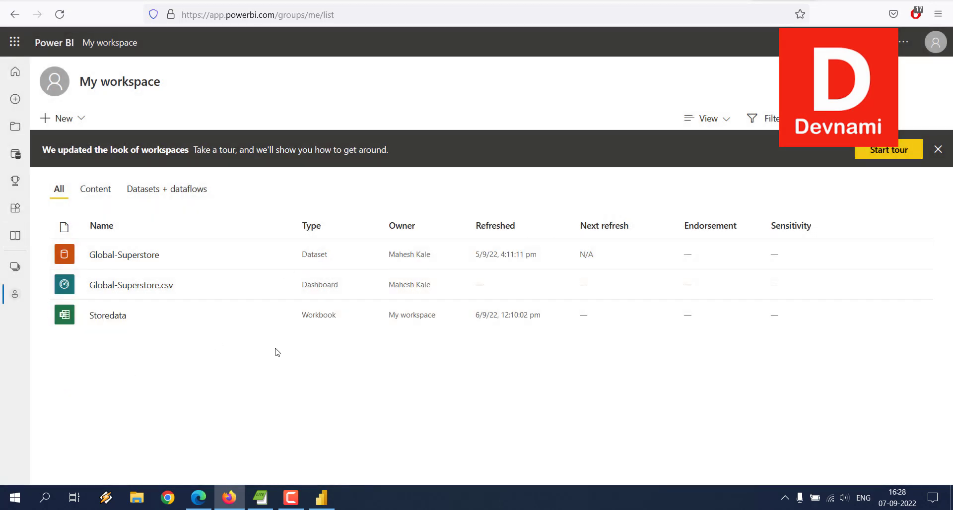
left_click(322, 497)
Move the h.pbix file icon onto the cleared desktop, then restore Power BI Desktop
left_click(406, 305)
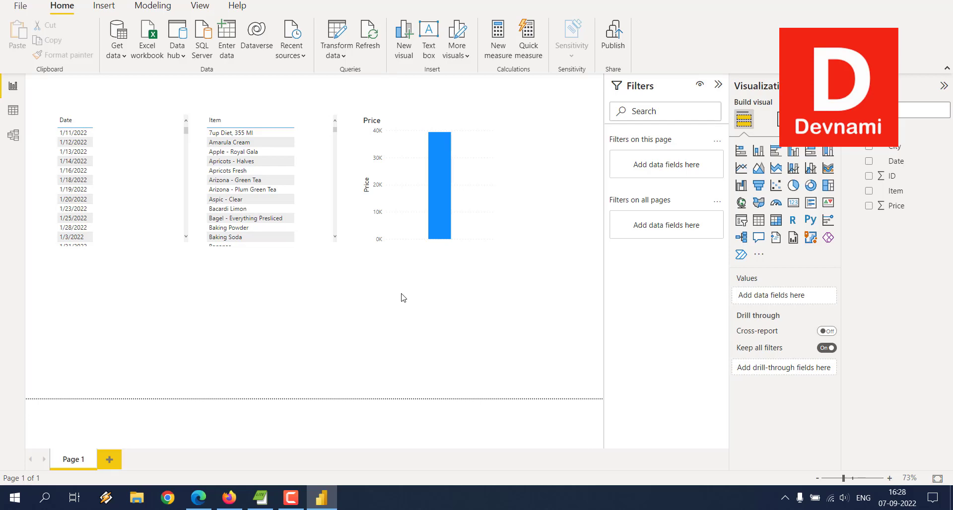
left_click(330, 499)
left_click(199, 498)
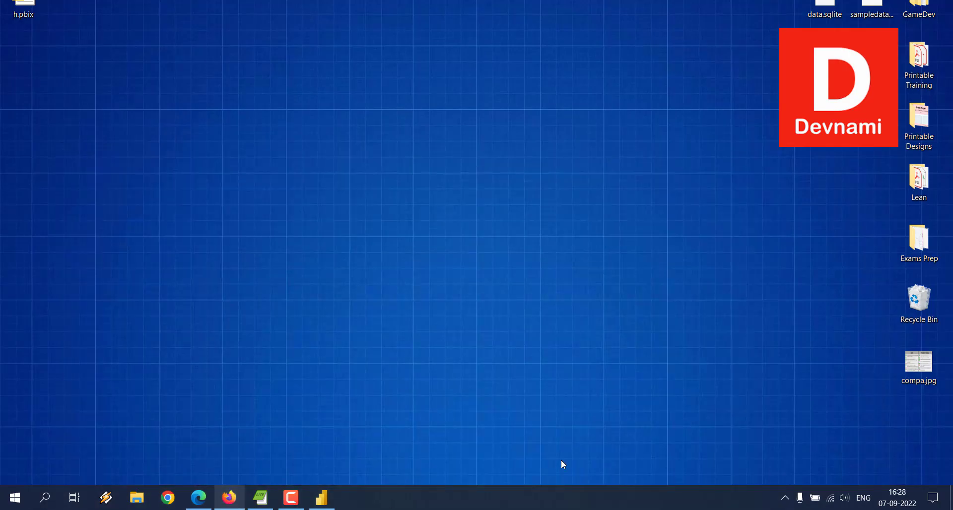
left_click_drag(24, 6, 82, 179)
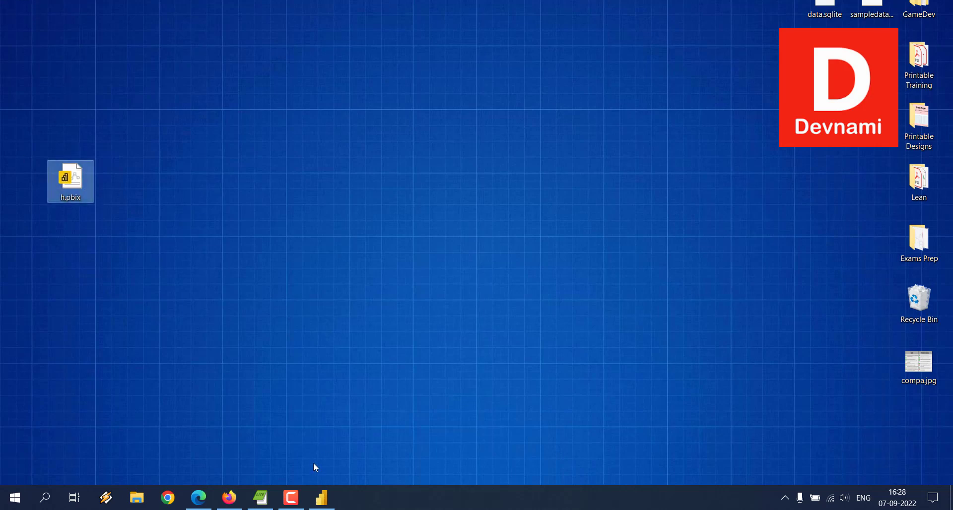
left_click(317, 496)
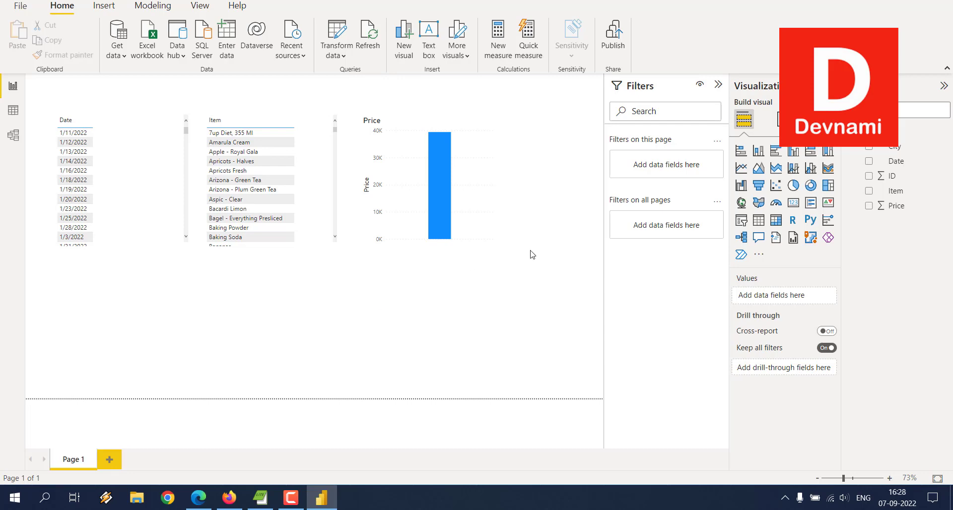
Delete the Sales table from the model and minimize to the desktop
left_click(942, 144)
left_click(877, 257)
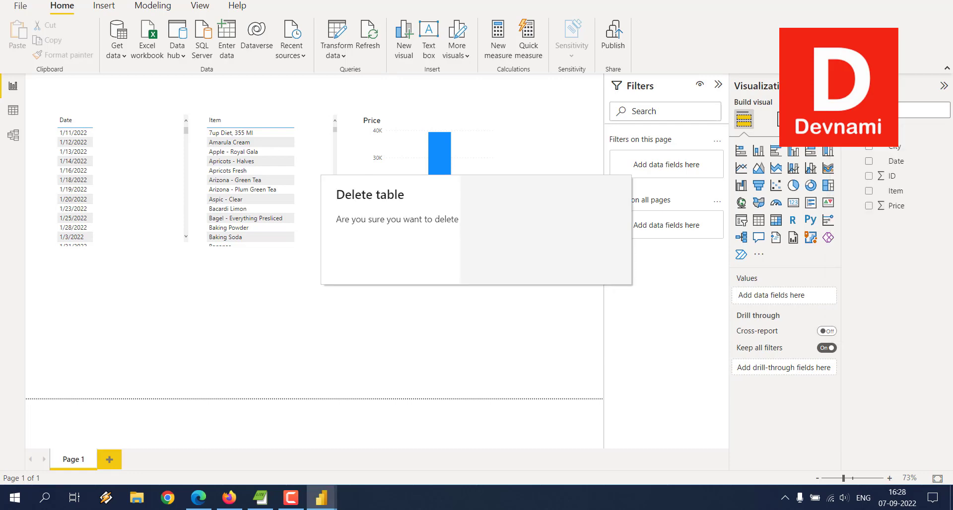
left_click(547, 259)
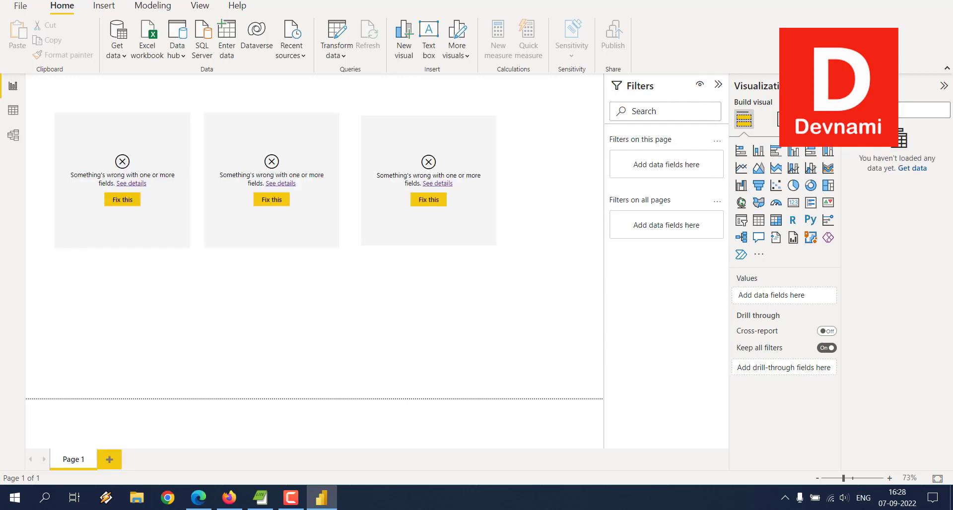
key("super+d")
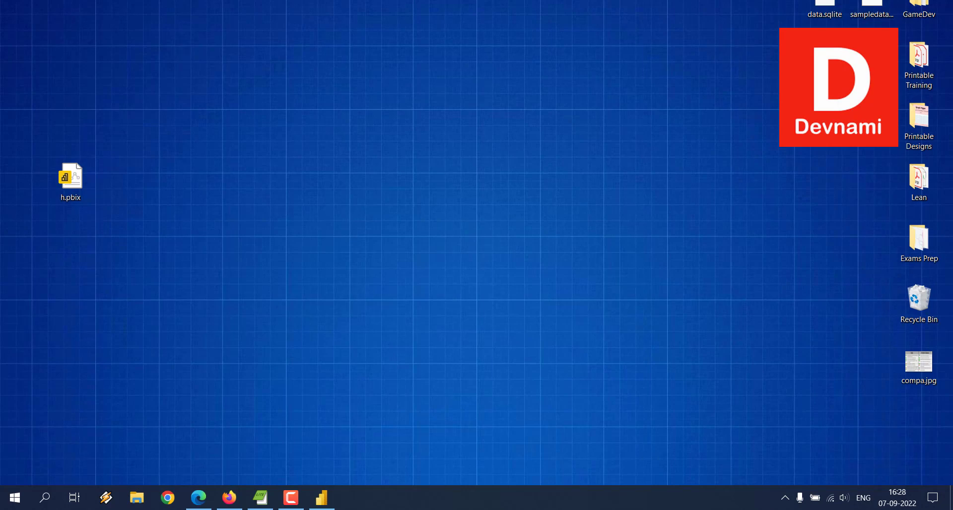
Open Sales.json in EditPad Lite and select its entire JSON text
right_click(919, 119)
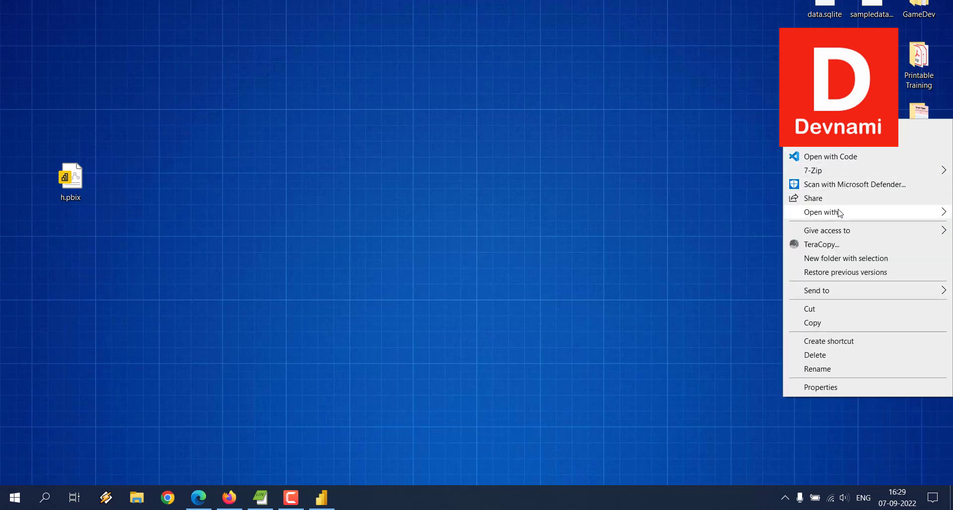
mouse_move(839, 213)
left_click(684, 217)
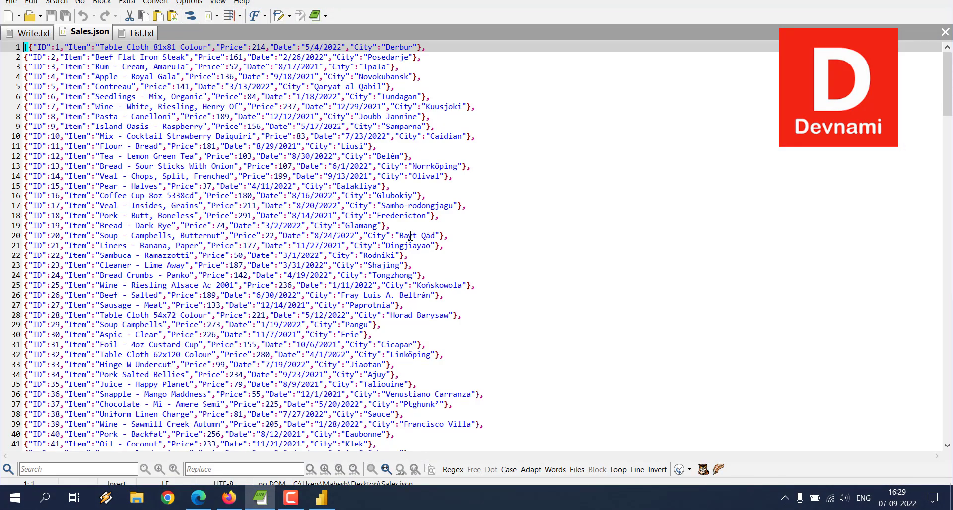
left_click(321, 497)
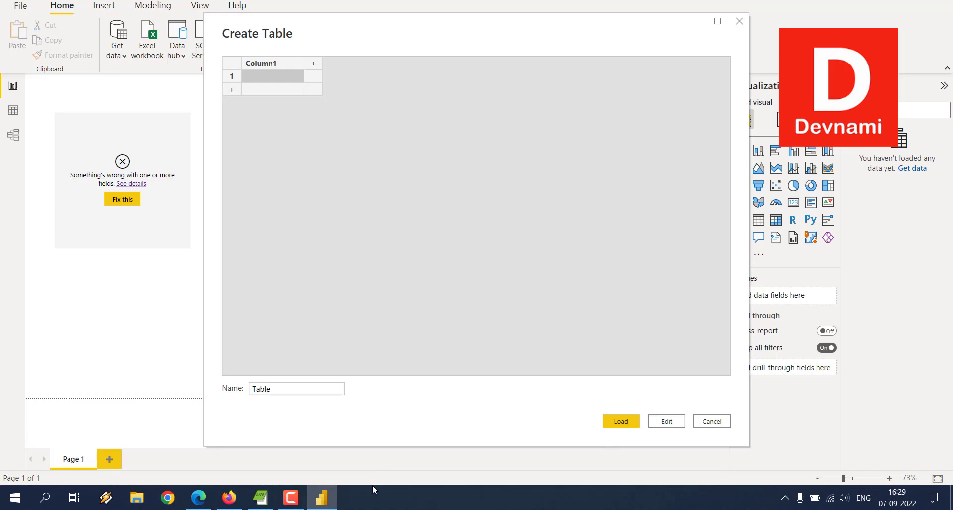
left_click(260, 497)
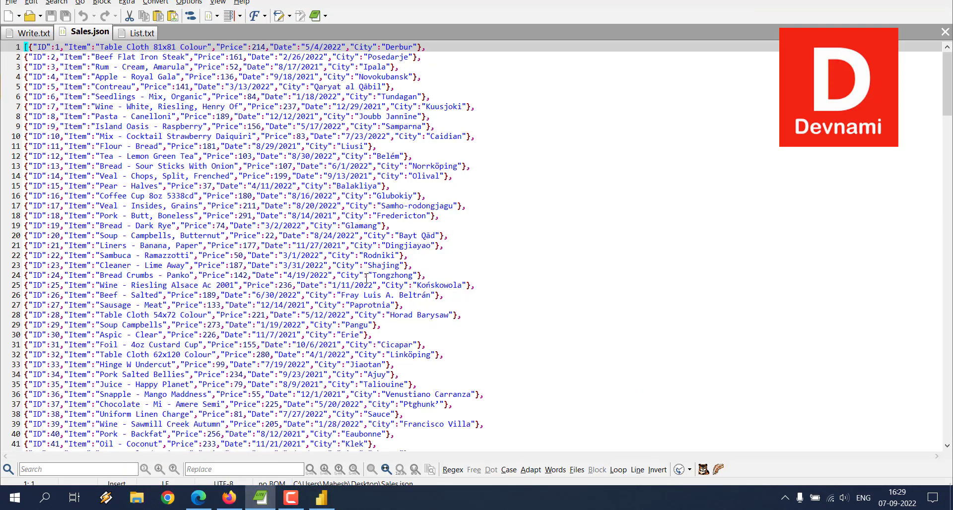
key("ctrl+a")
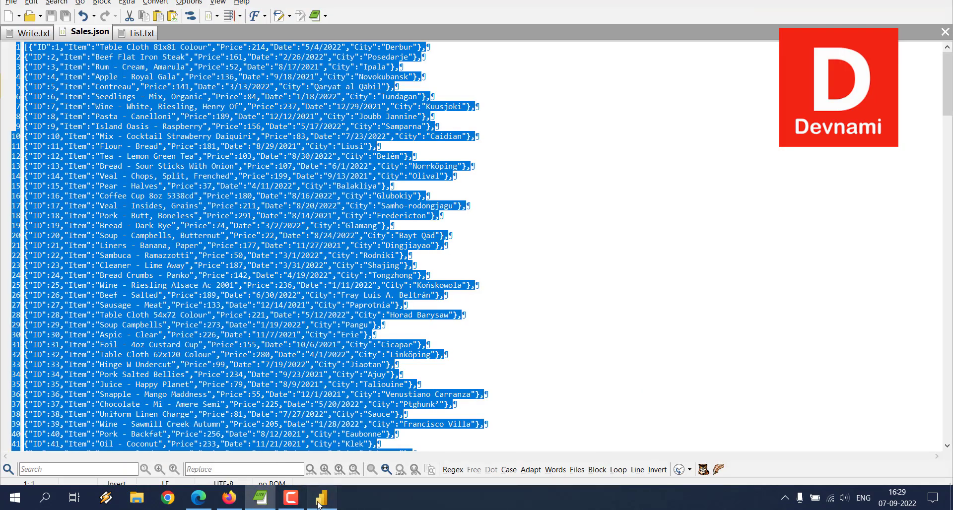
Paste the Sales.json text into the Create Table grid, then cancel and discard the table
left_click(319, 501)
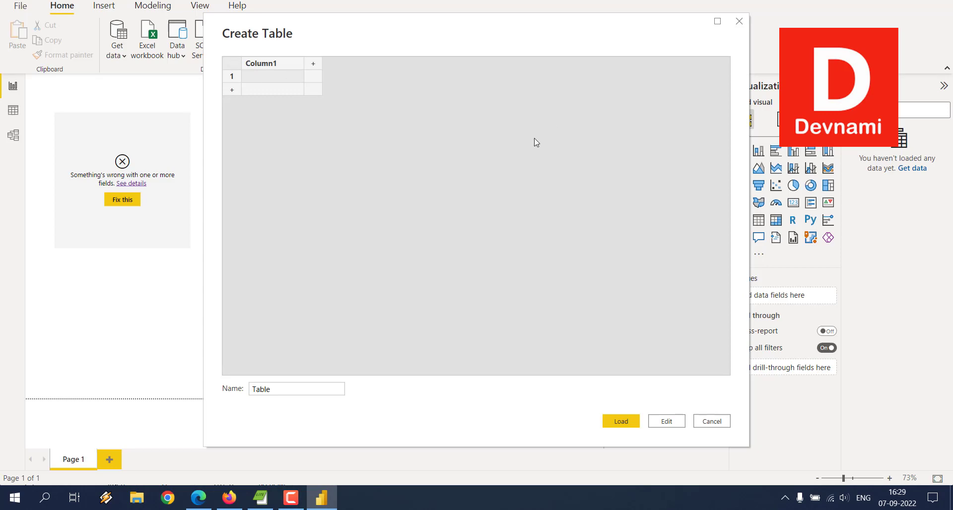
key("ctrl+v")
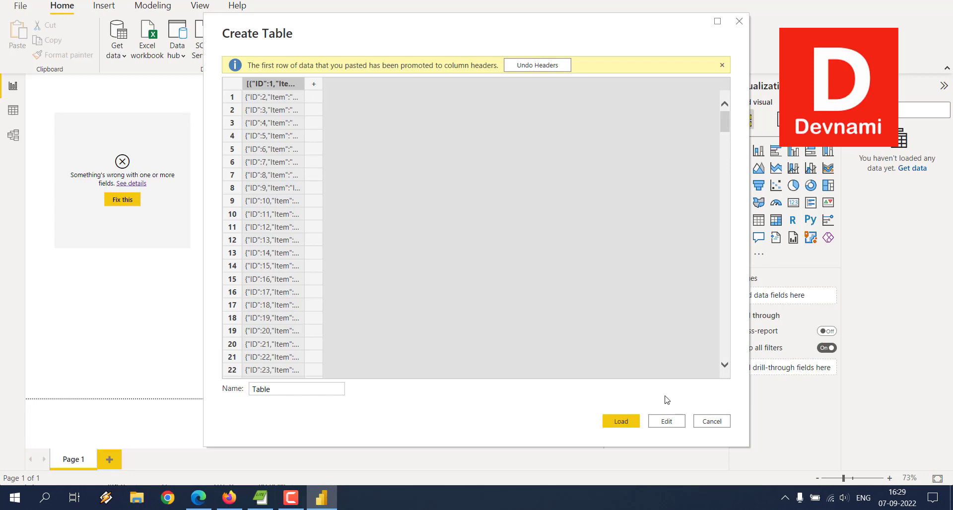
left_click(714, 421)
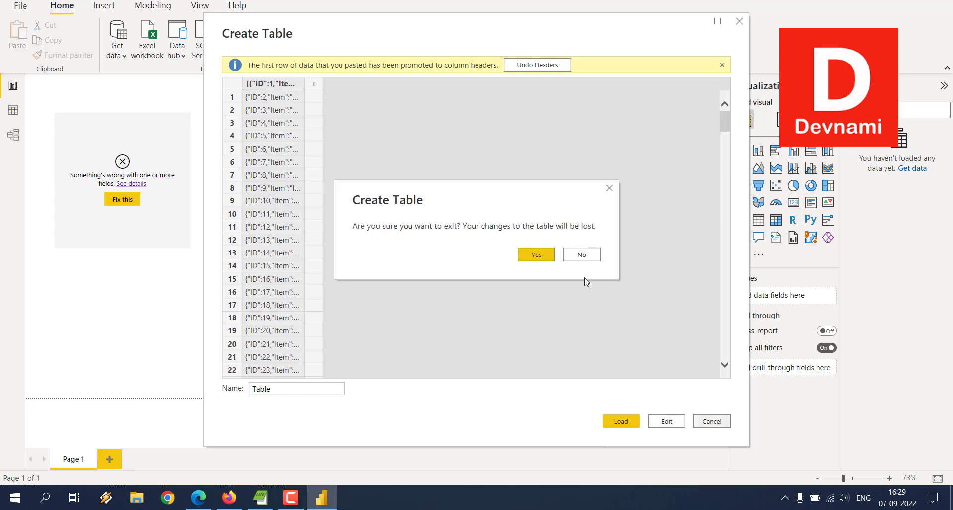
left_click(539, 254)
key("alt+Tab")
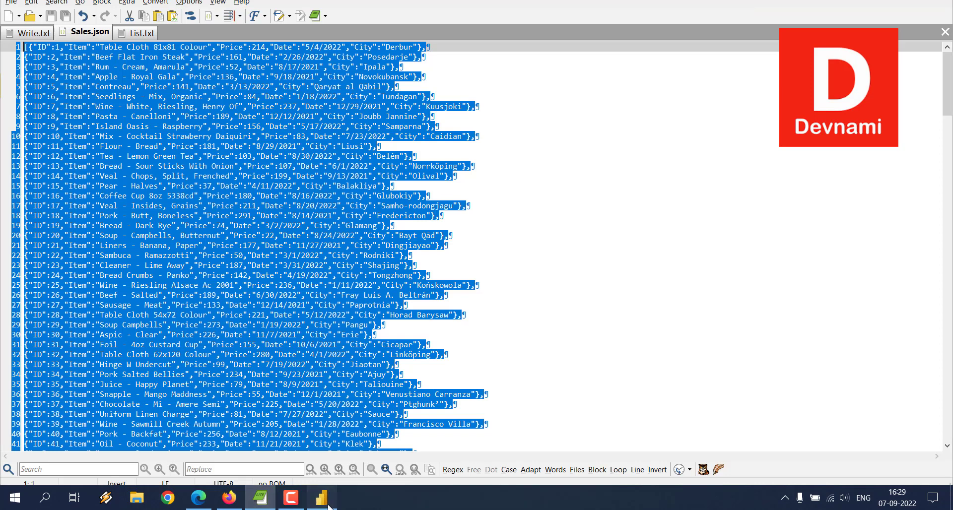
key("alt+Tab")
Import Sales.json through Get data > More > JSON into Power Query Editor
left_click(123, 55)
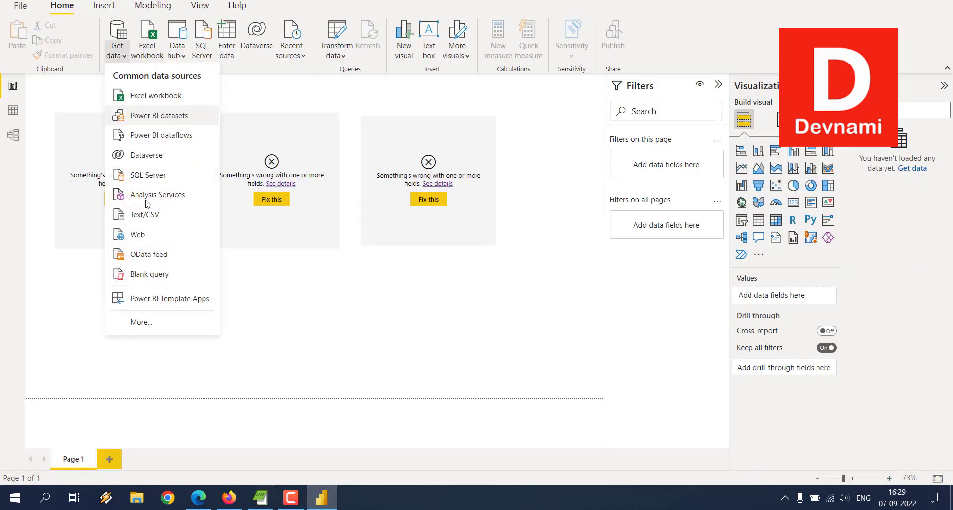
left_click(161, 323)
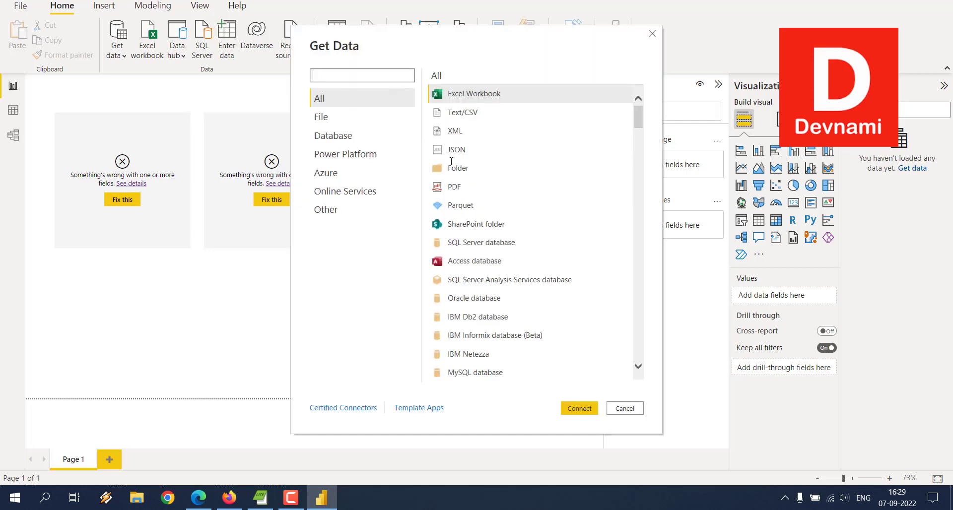
left_click(455, 151)
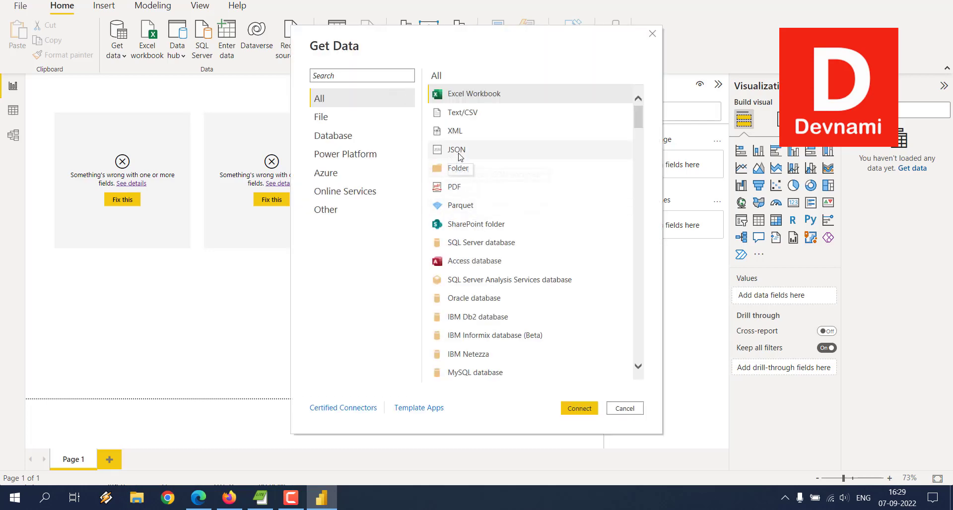
left_click(579, 408)
left_click(239, 191)
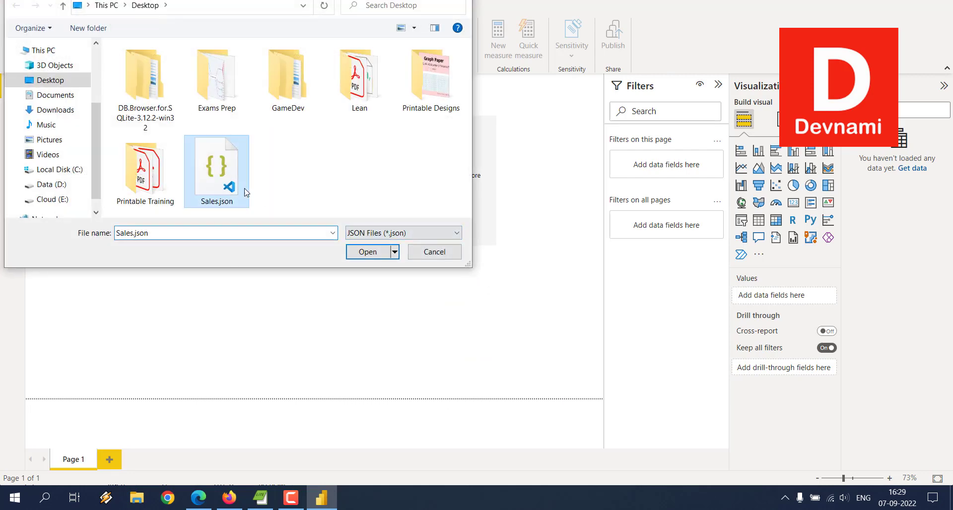
left_click(374, 253)
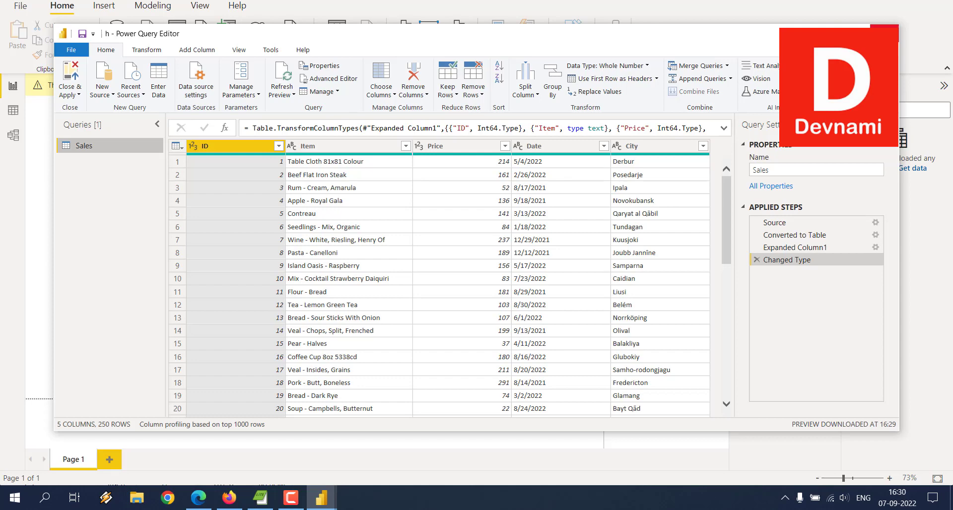
Close Power Query Editor, choosing Not now so the Sales query stays unapplied
left_click(886, 32)
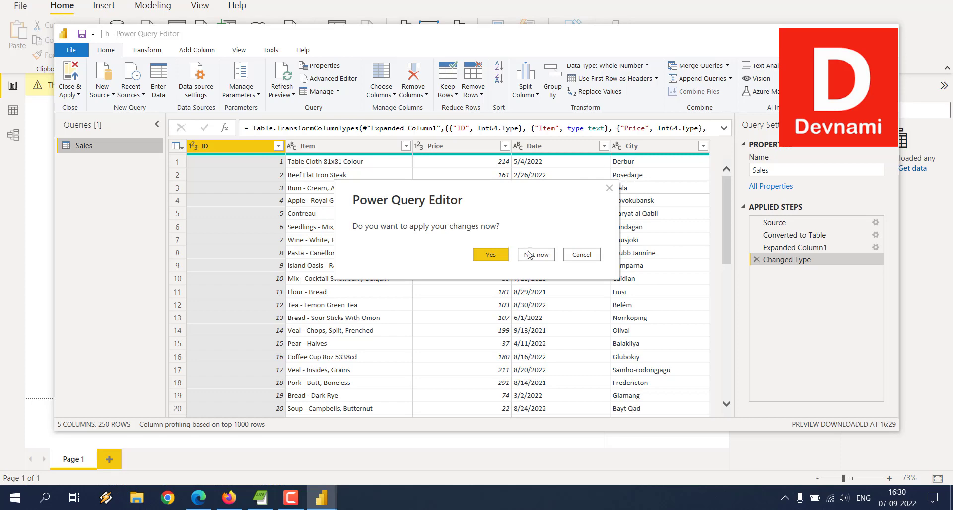
left_click(530, 255)
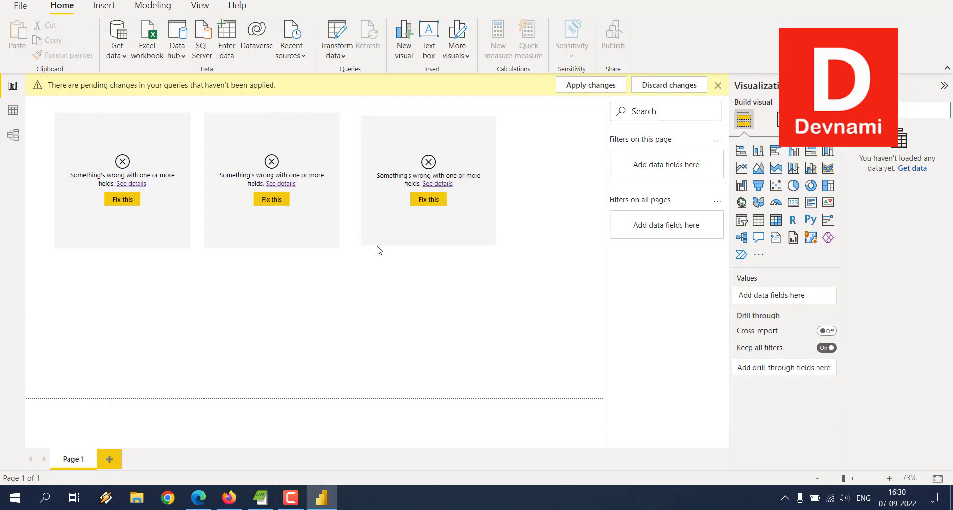